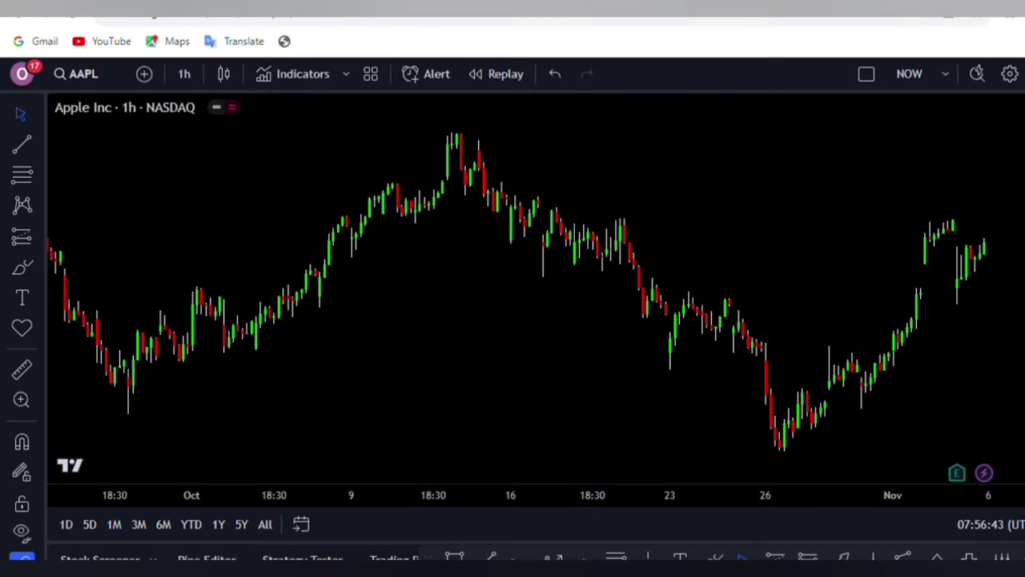
- Change the chart symbol to BTCUSDT
left_click(108, 79)
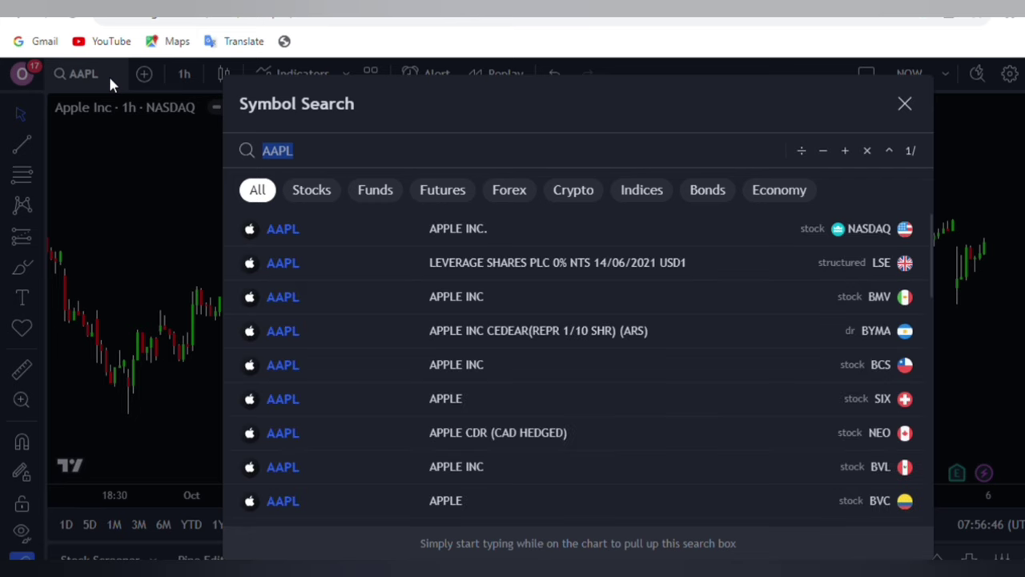
type("BTCUSDT")
left_click(370, 232)
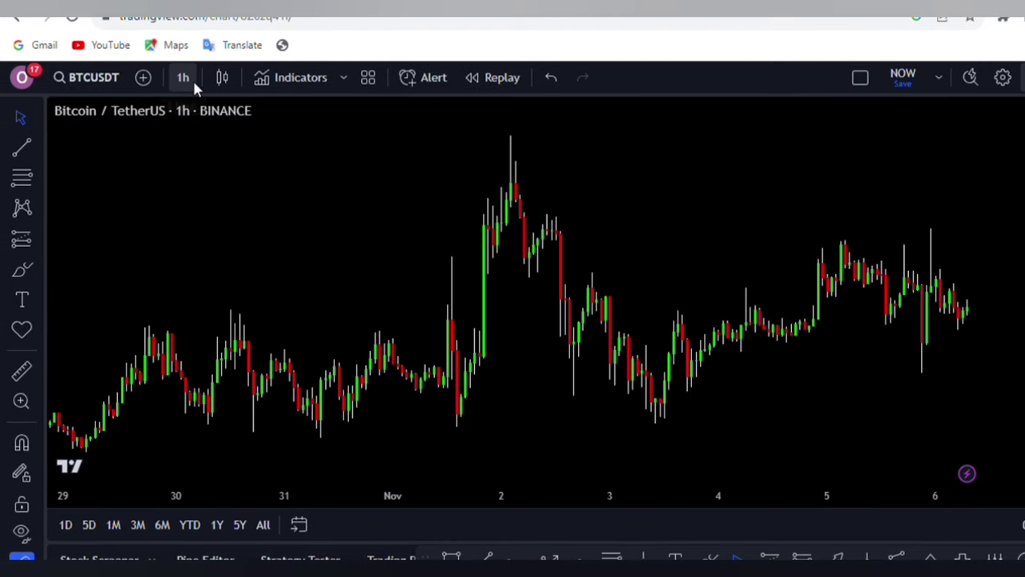
- Mark 15 minutes as a favourite interval and switch the chart to 15 minutes
left_click(192, 80)
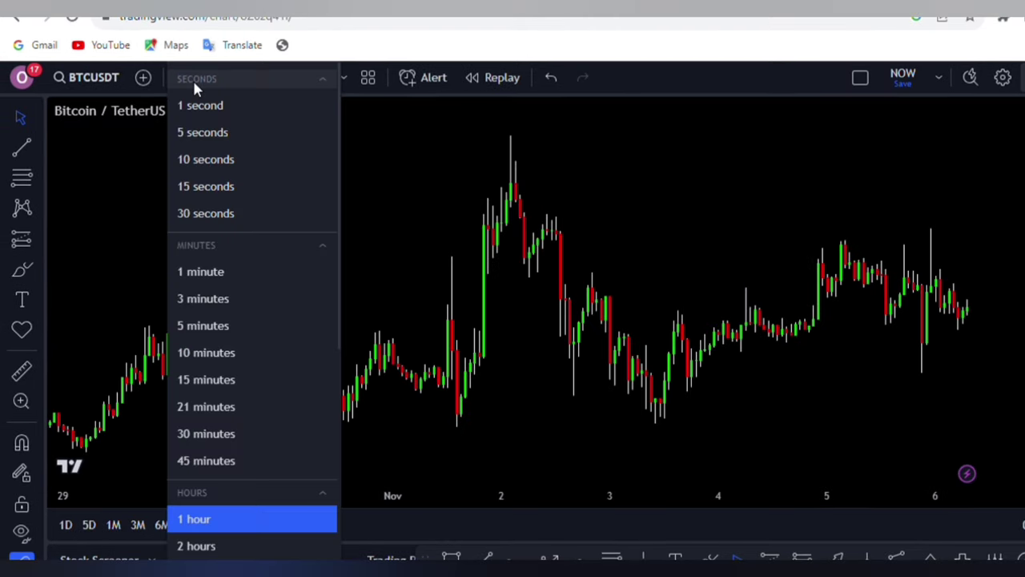
left_click(319, 381)
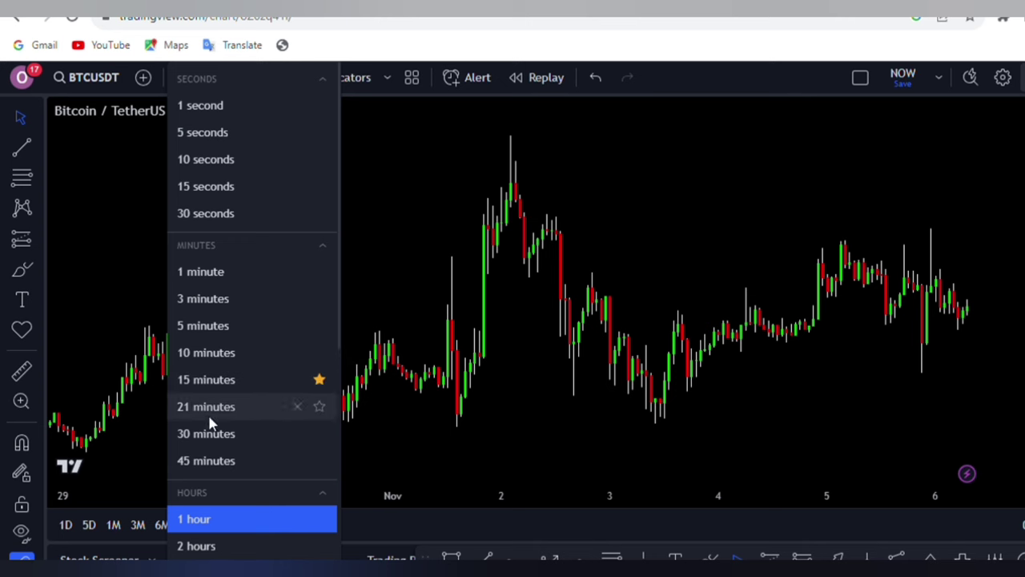
left_click(224, 383)
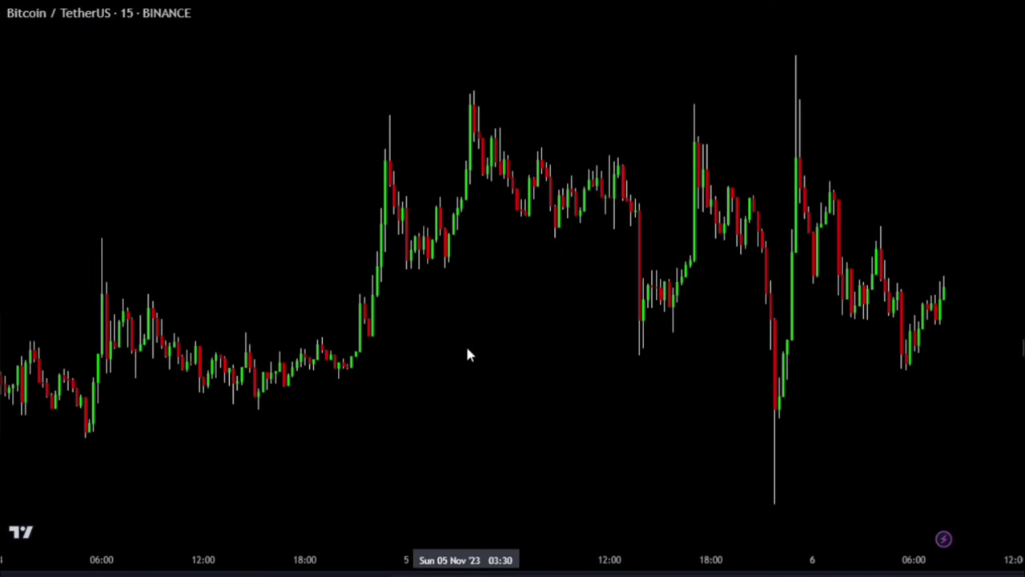
- Search 'supertrend ai' and apply SuperTrend AI (Clustering) [LuxAlgo] to the chart
type("/")
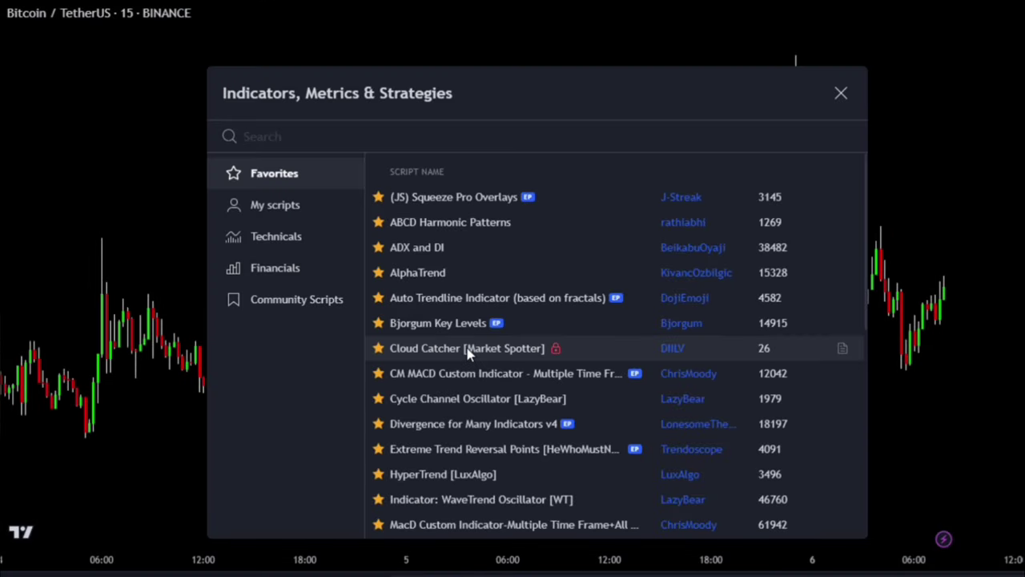
type("sup")
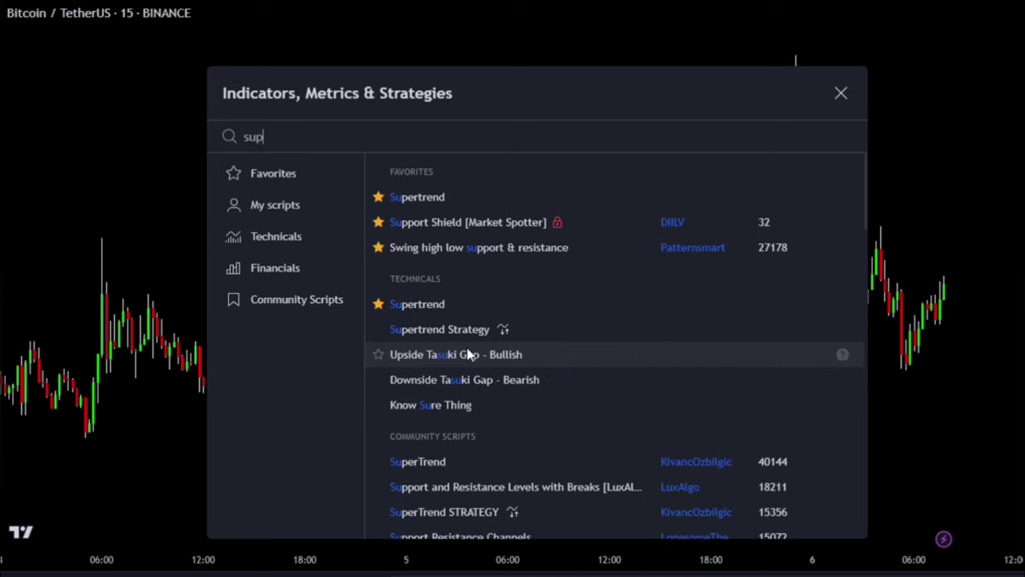
type("ertre")
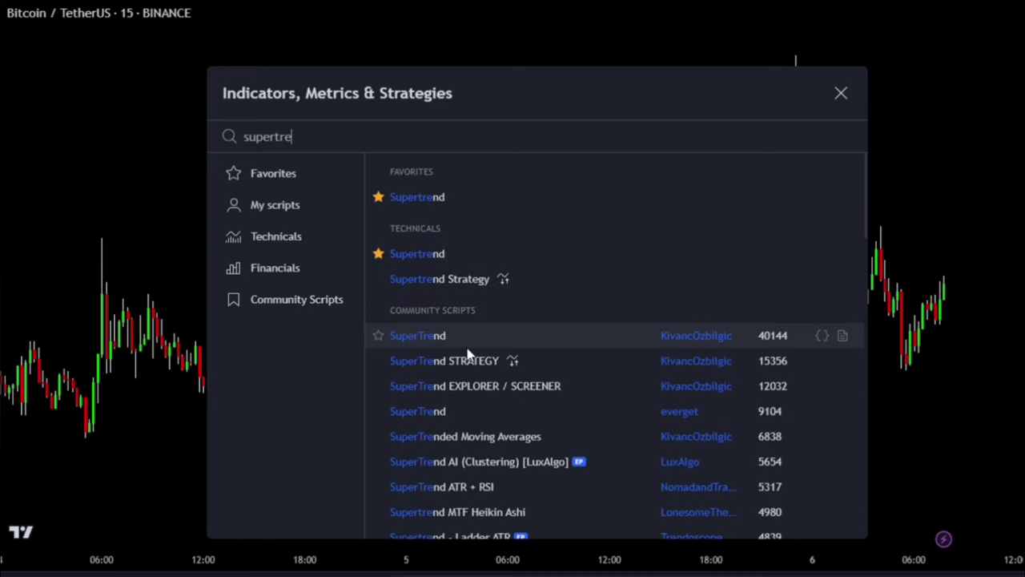
type("nd a")
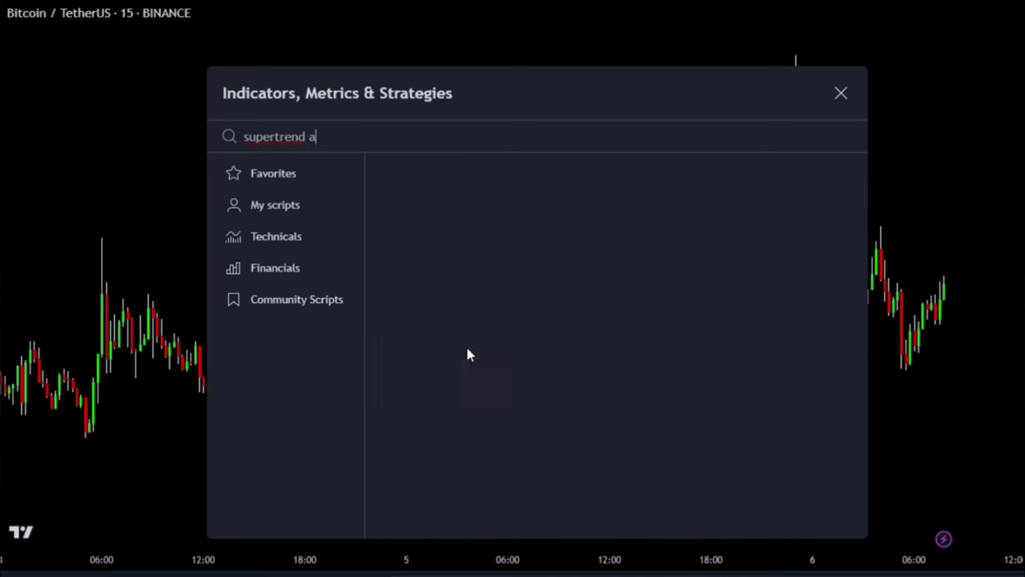
type("i")
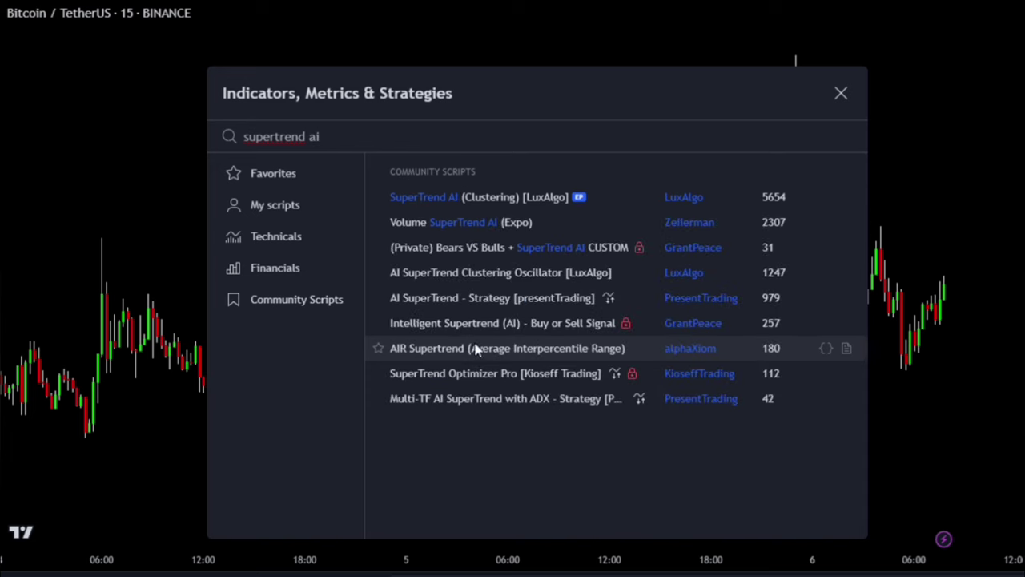
left_click(558, 205)
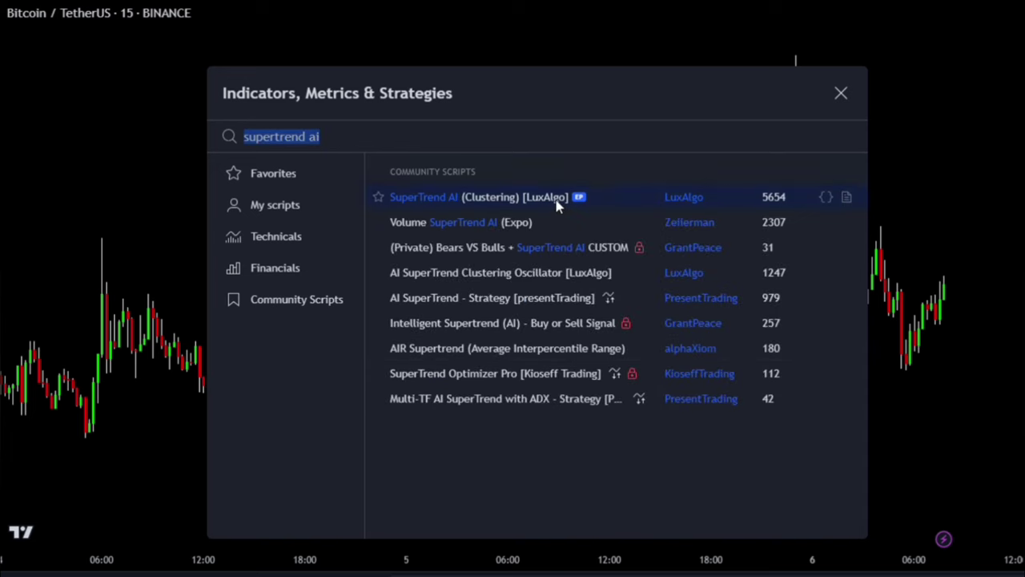
left_click(841, 93)
- Scroll the chart back to an earlier stretch of Bitcoin price history
scroll(804, 100, "left", 5)
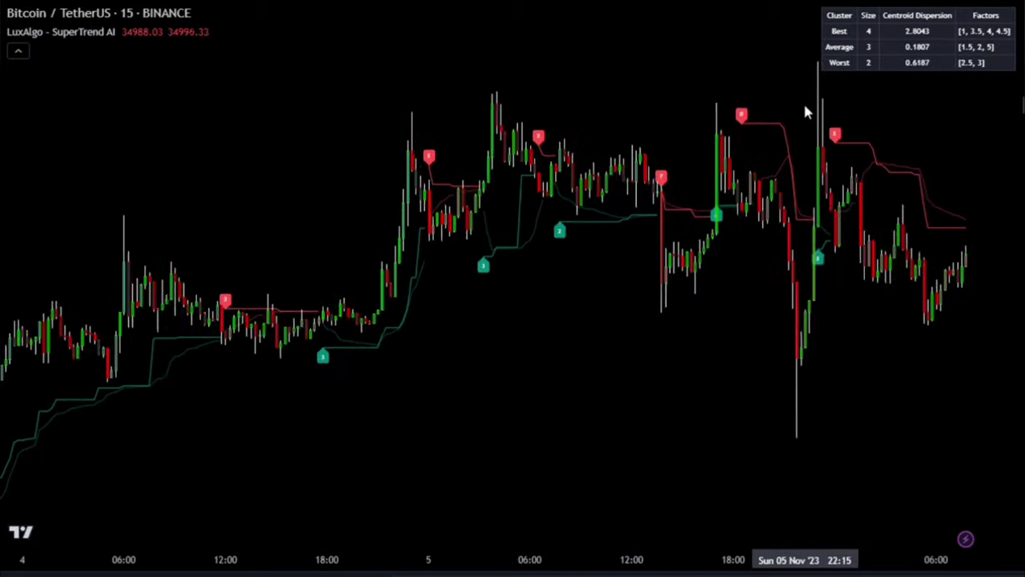
scroll(804, 101, "left", 5)
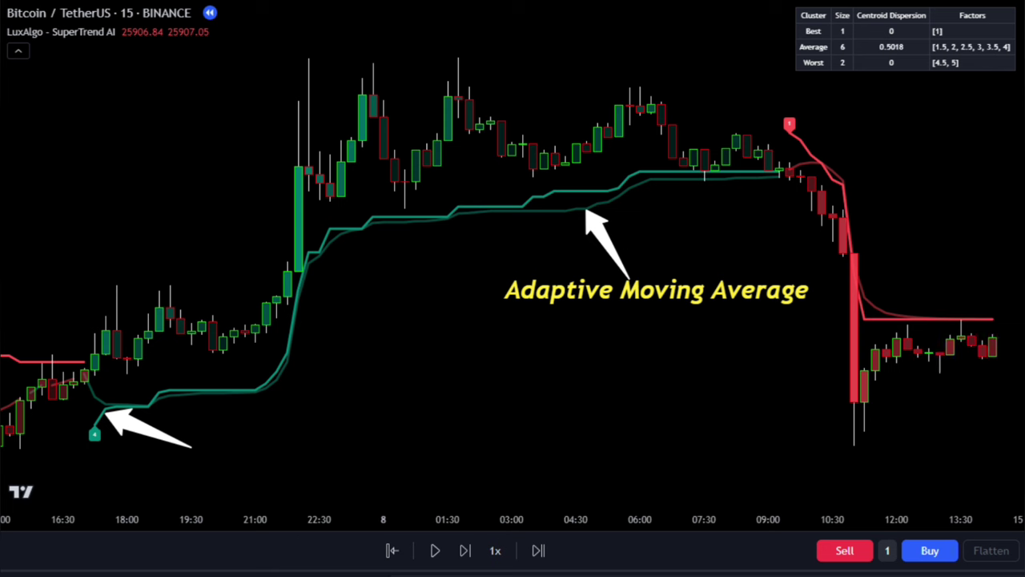
- Draw a red X on the chart with two brush strokes
left_click_drag(713, 266, 650, 319)
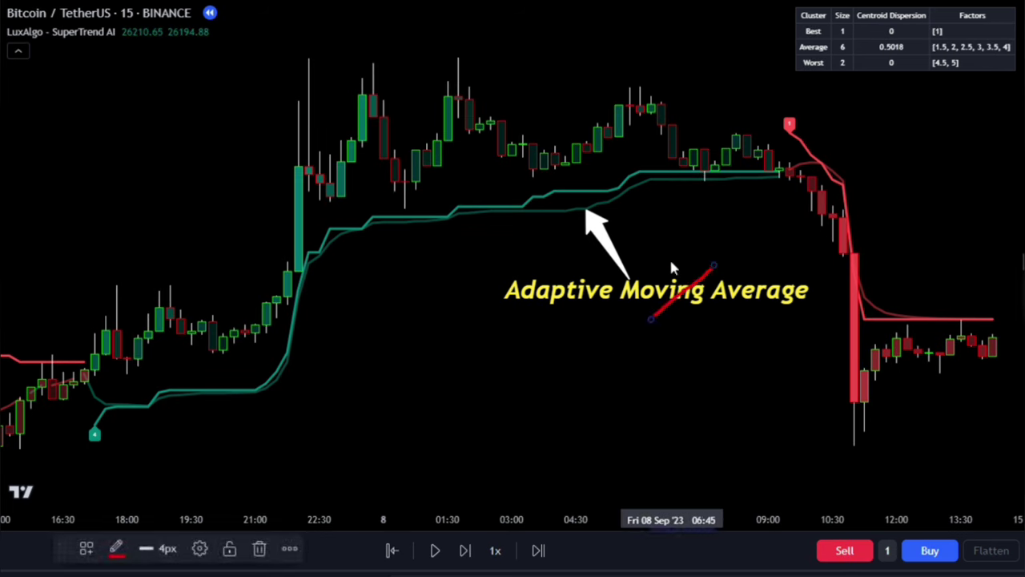
left_click_drag(672, 262, 715, 343)
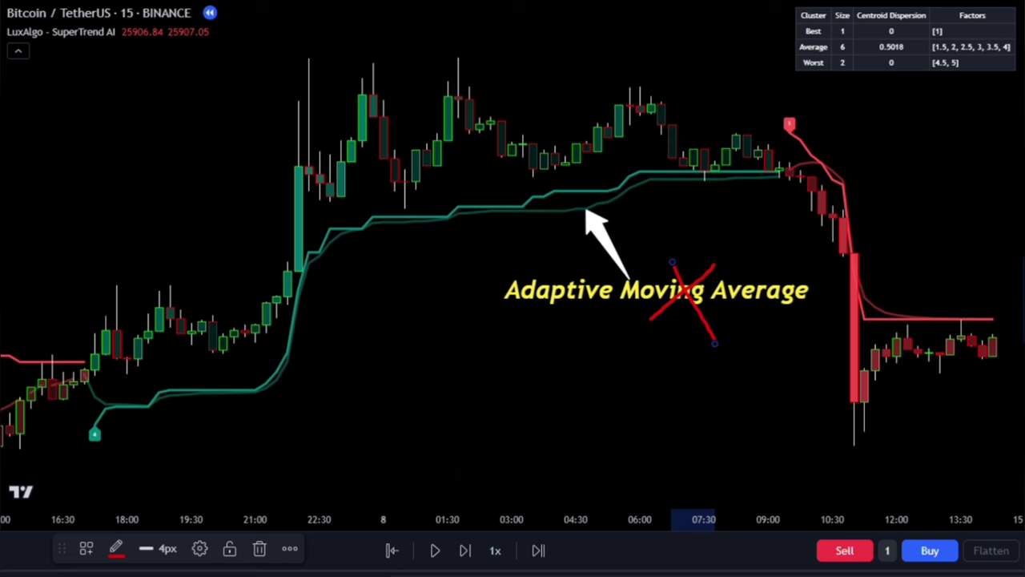
left_click(411, 436)
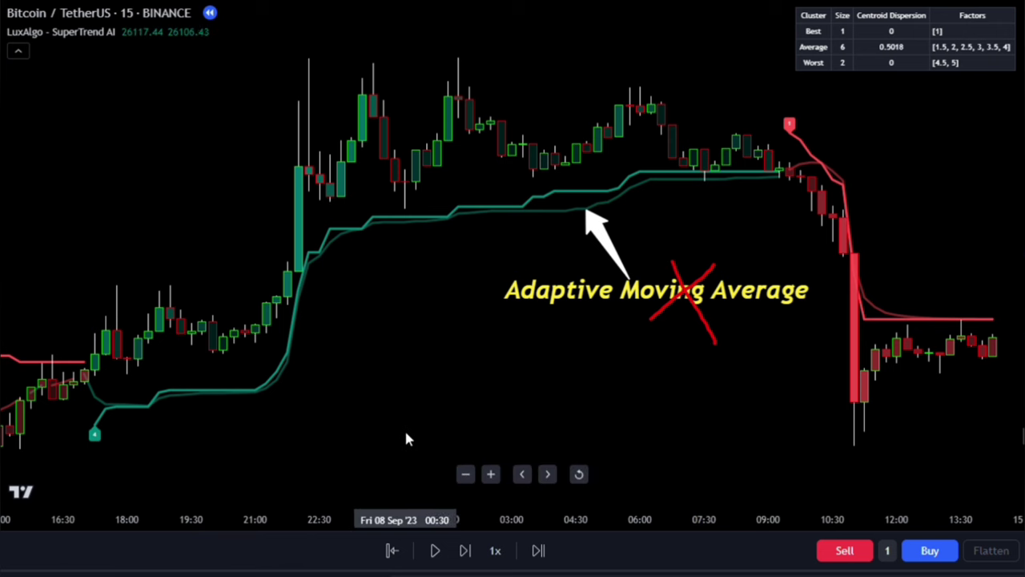
- Hide SuperTrend AI's Trailing Stop AMA line and cluster table in its Style settings
mouse_move(116, 28)
left_click(151, 31)
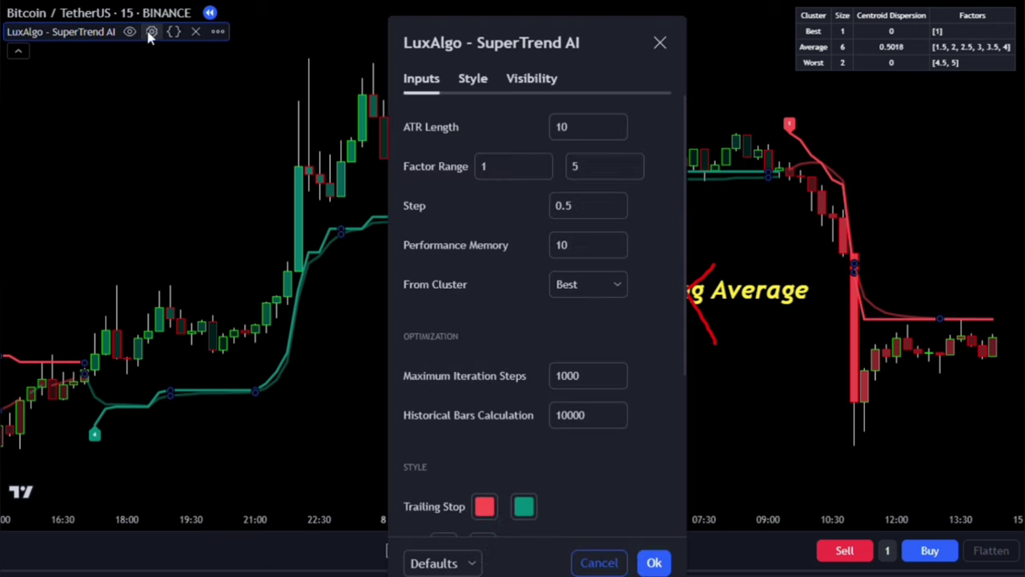
left_click(481, 88)
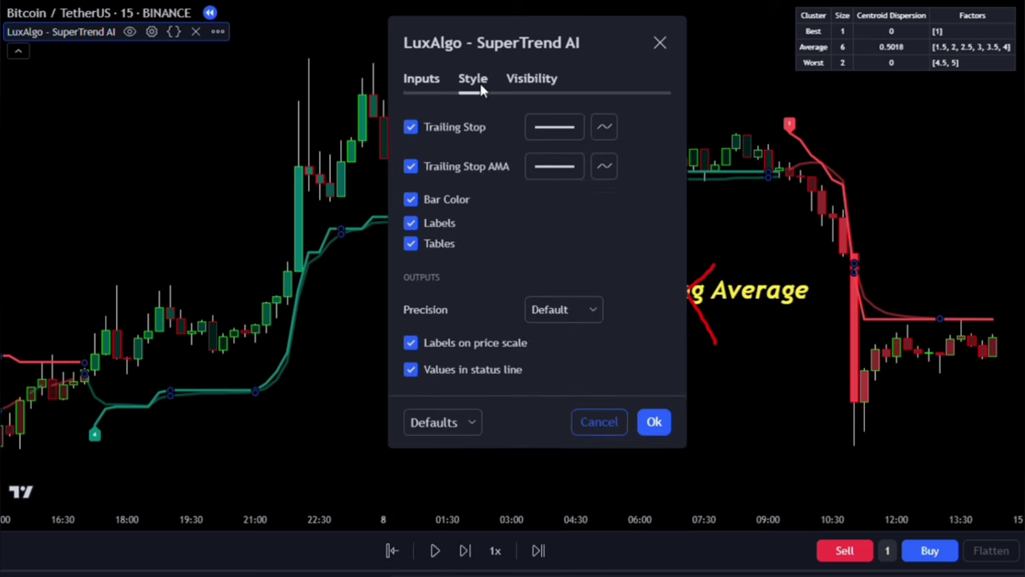
left_click(411, 166)
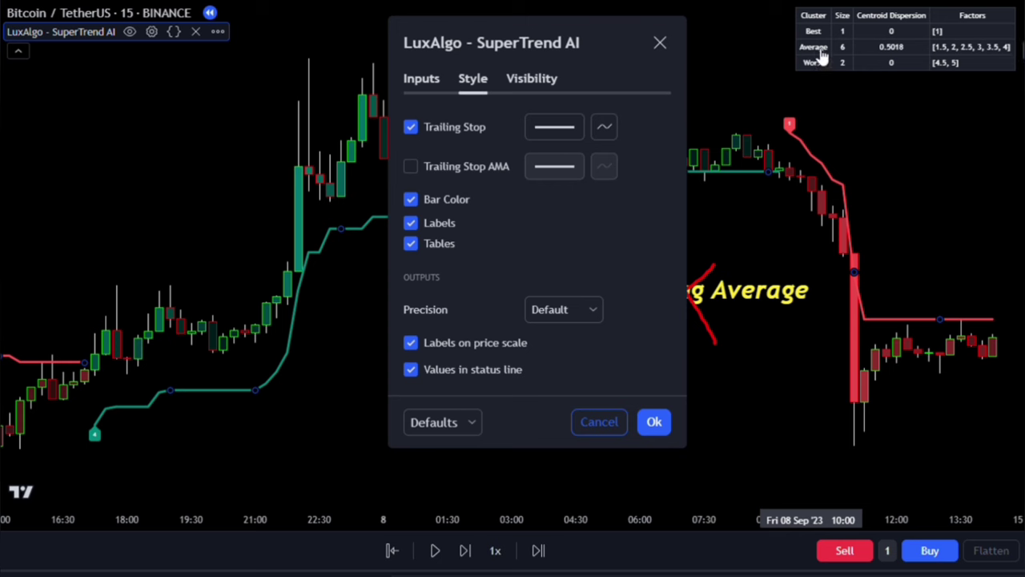
left_click(413, 244)
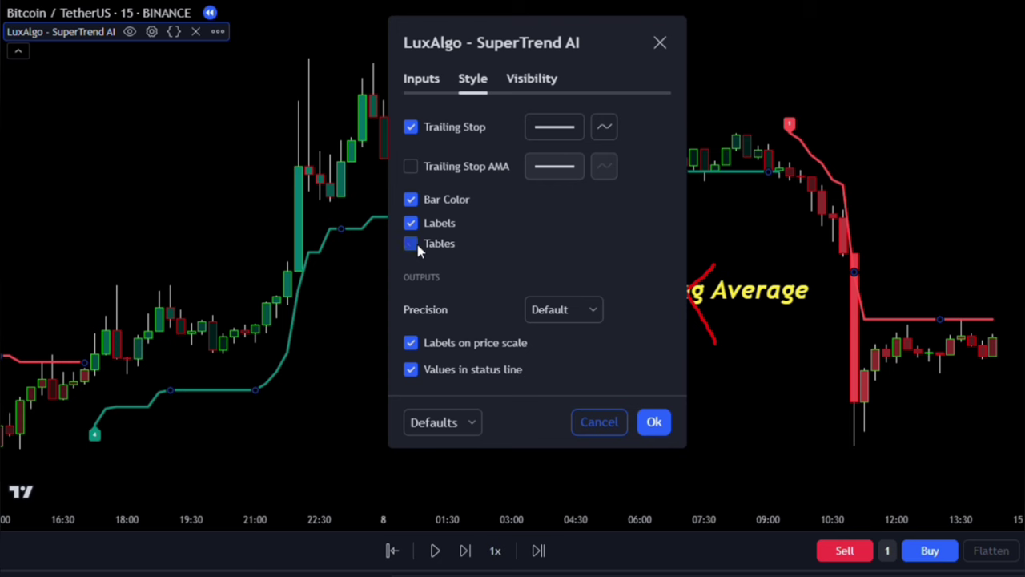
key("Return")
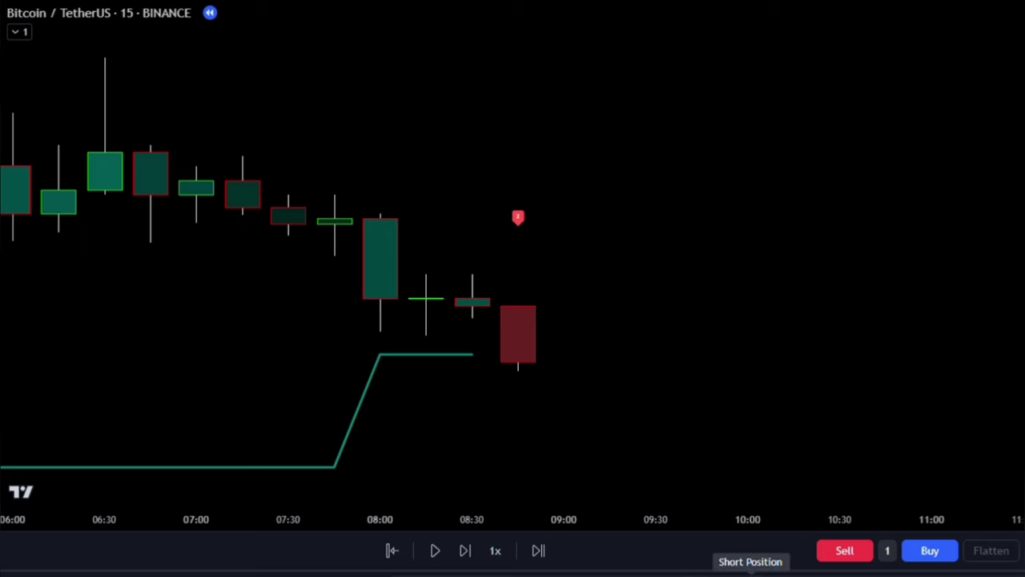
- Place a short position at the red candle's close with a raised stop and lower target
left_click(517, 360)
left_click_drag(517, 296, 534, 227)
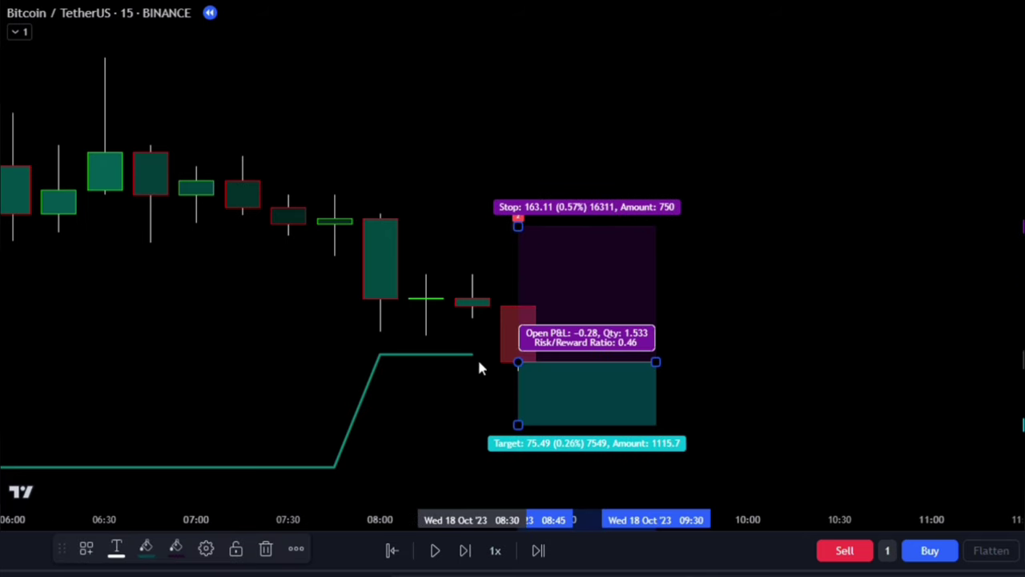
left_click_drag(487, 355, 473, 385)
left_click_drag(842, 229, 691, 229)
left_click_drag(361, 236, 361, 371)
left_click_drag(528, 175, 959, 206)
left_click(698, 453)
- Advance the replay until the target is hit and trim the position box to the exit
left_click_drag(696, 445, 651, 446)
key("shift+Right")
key("shift+Right")
key("shift+Right")
key("shift+Right")
key("shift+Right")
key("shift+Right")
key("shift+Right")
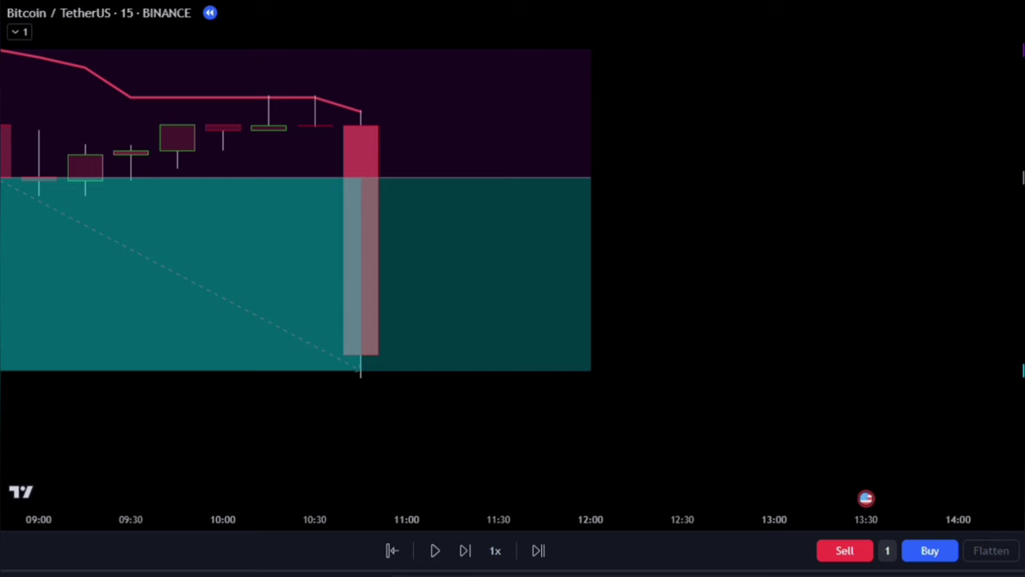
scroll(320, 401, "down", 1)
mouse_move(636, 184)
left_mouse_down()
mouse_move(572, 176)
mouse_move(436, 192)
left_mouse_up()
left_click(491, 207)
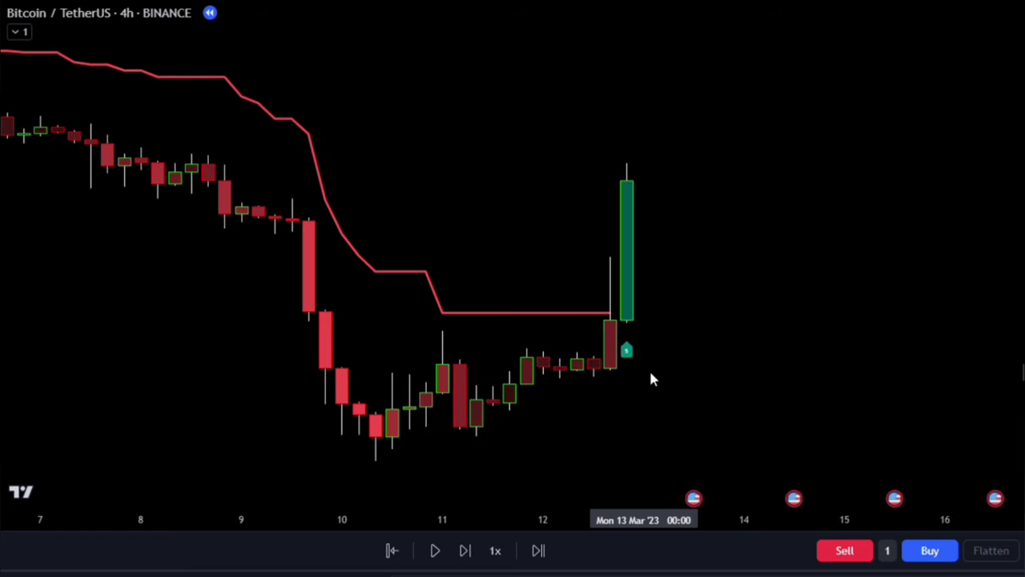
- Open a long position at the last candle with a lower stop and roughly 2:1 target, then replay forward
left_click_drag(855, 394, 835, 407)
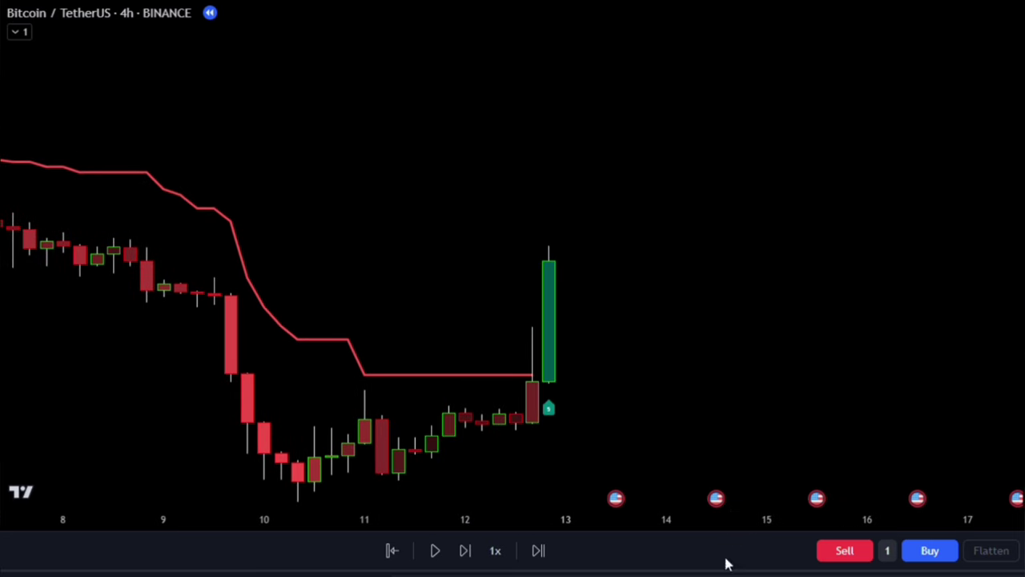
left_click(549, 263)
left_click_drag(549, 320, 564, 403)
left_click_drag(798, 229, 646, 290)
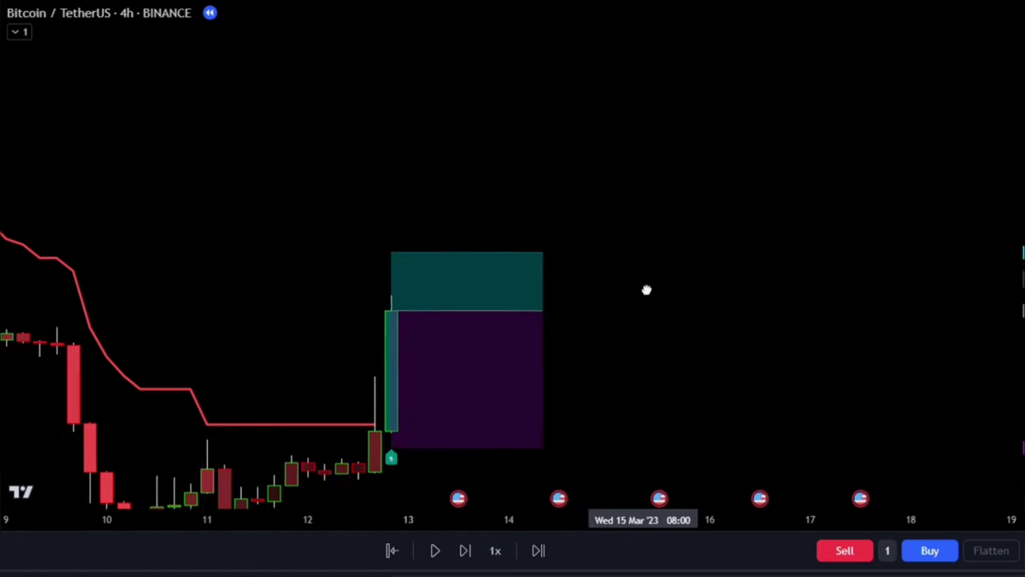
left_click(389, 270)
left_click_drag(391, 252, 391, 35)
left_click_drag(547, 315, 1024, 315)
left_click(275, 277)
key("shift+Right")
key("shift+Right")
key("shift+Right")
key("shift+Right")
key("shift+Right")
key("shift+Right")
key("shift+Right")
key("shift+Right")
key("shift+Right")
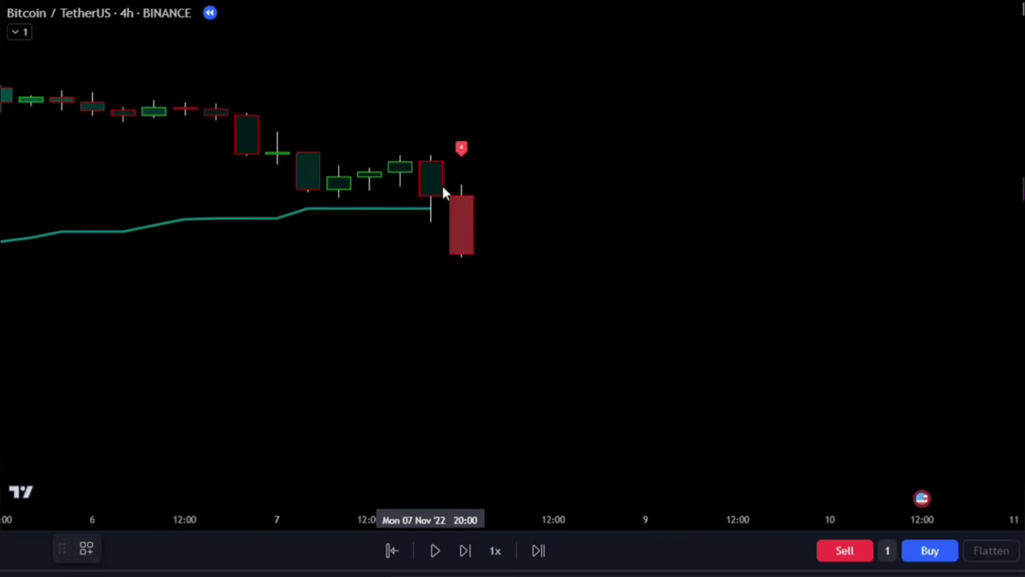
- Short the candle low with stop above the signal and 7.50% target, replaying until it closes
left_click(467, 258)
mouse_move(463, 219)
left_mouse_down()
mouse_move(470, 169)
mouse_move(461, 154)
left_mouse_up()
left_click_drag(463, 291, 491, 462)
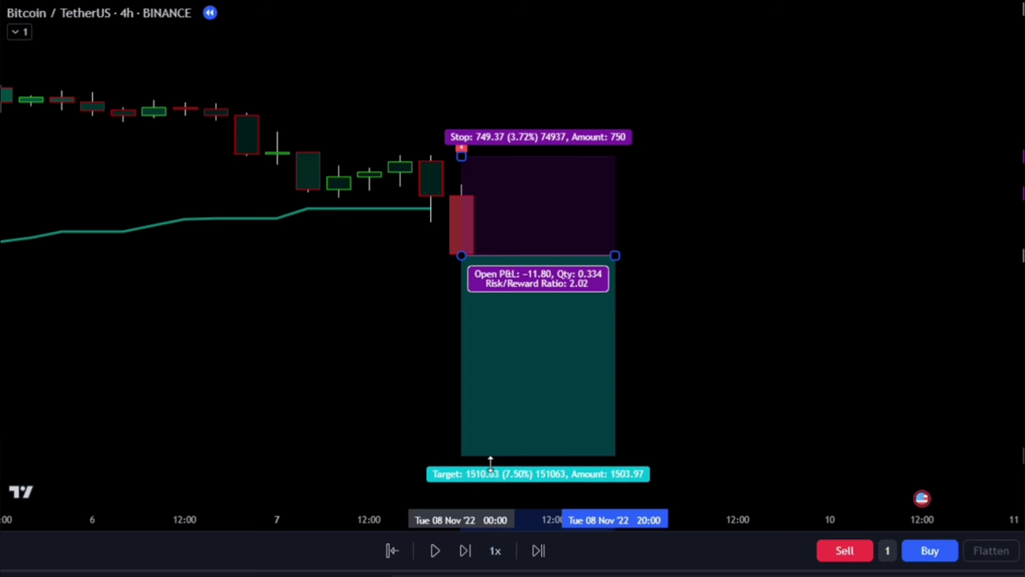
left_click_drag(615, 255, 993, 244)
left_click(350, 331)
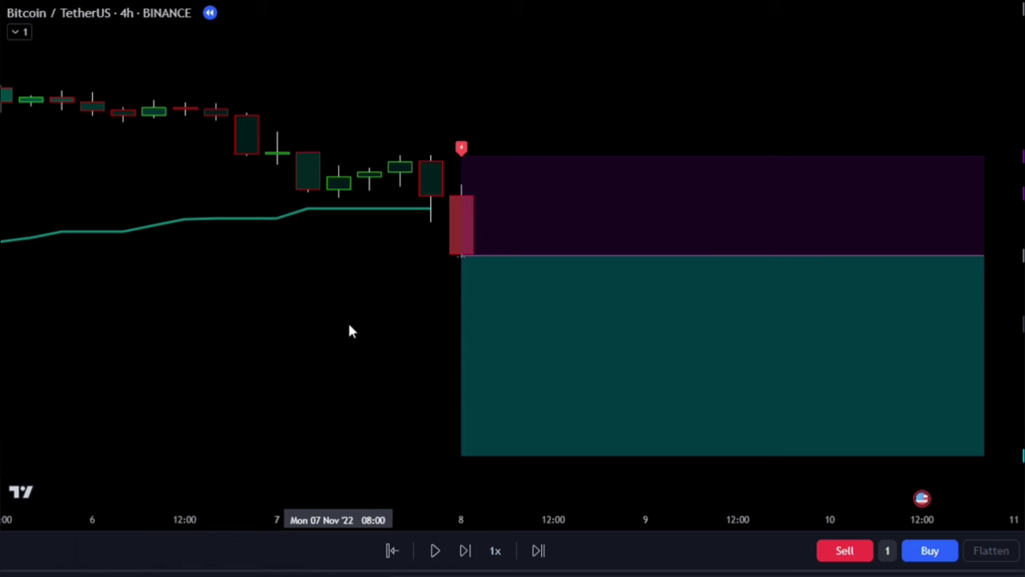
key("shift+Right")
key("shift+Right")
key("shift+Right")
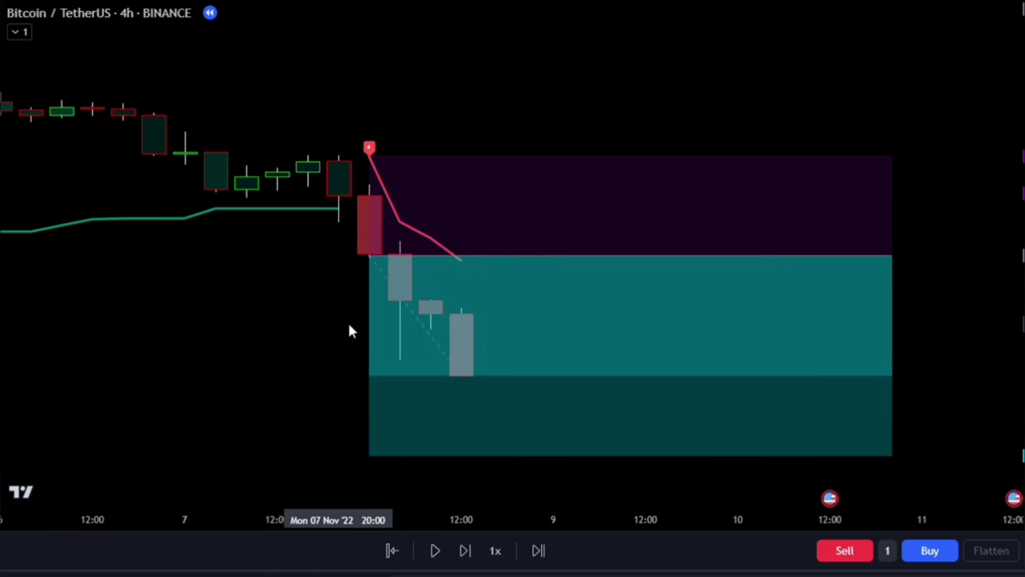
key("shift+Right")
key("shift+Right")
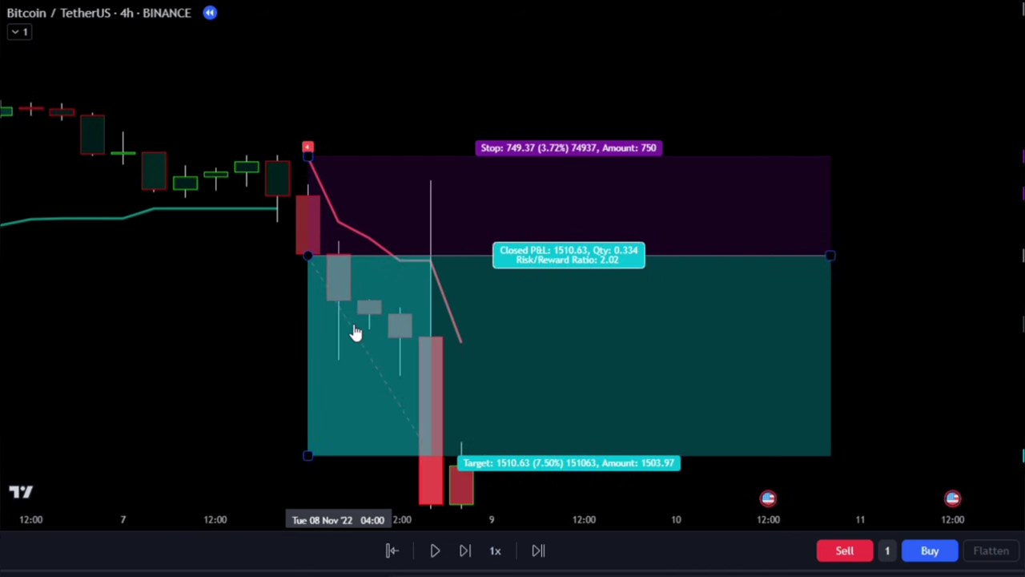
left_click_drag(829, 264, 485, 303)
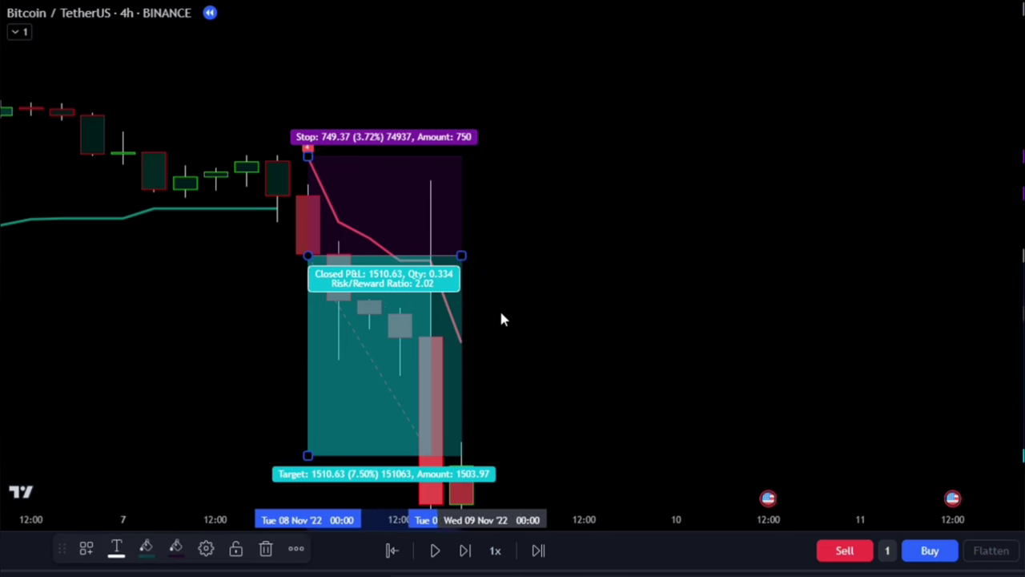
left_click_drag(593, 320, 595, 203)
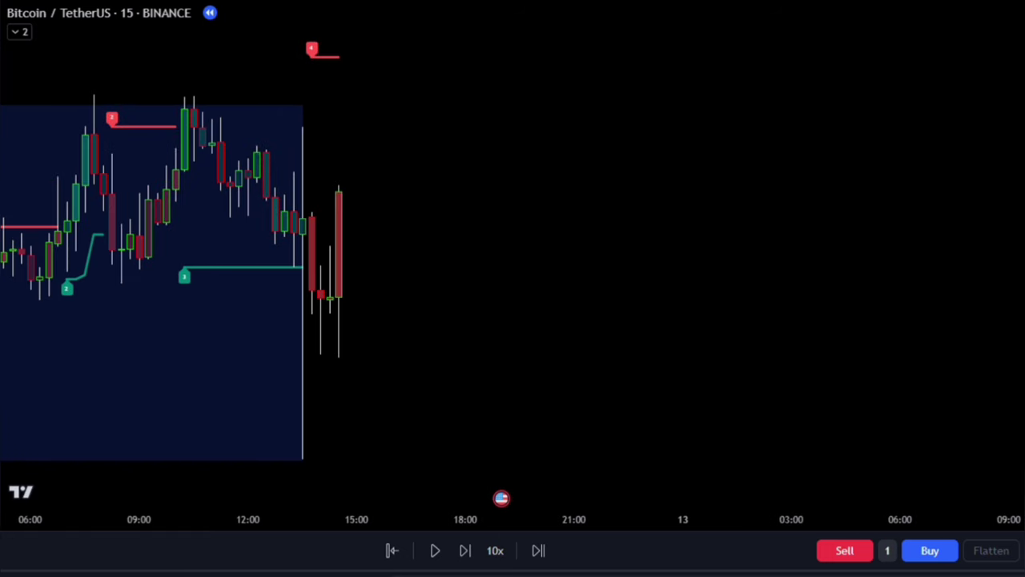
- Pan the chart to show earlier candles and their SuperTrend signals
left_click_drag(443, 308, 949, 324)
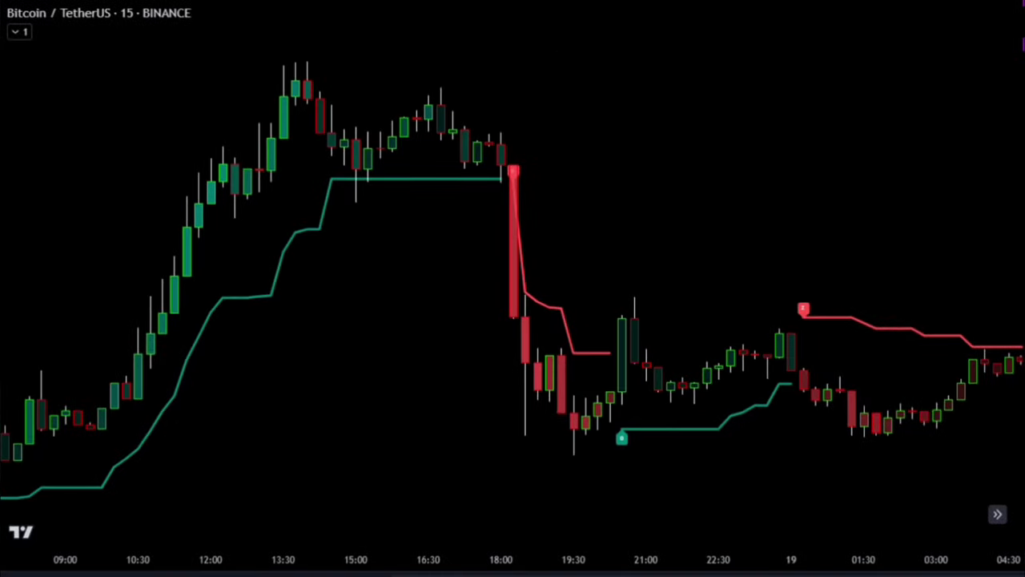
- Search indicators for MACD and add the CM MacD Custom Indicator community script
key("slash")
type("M")
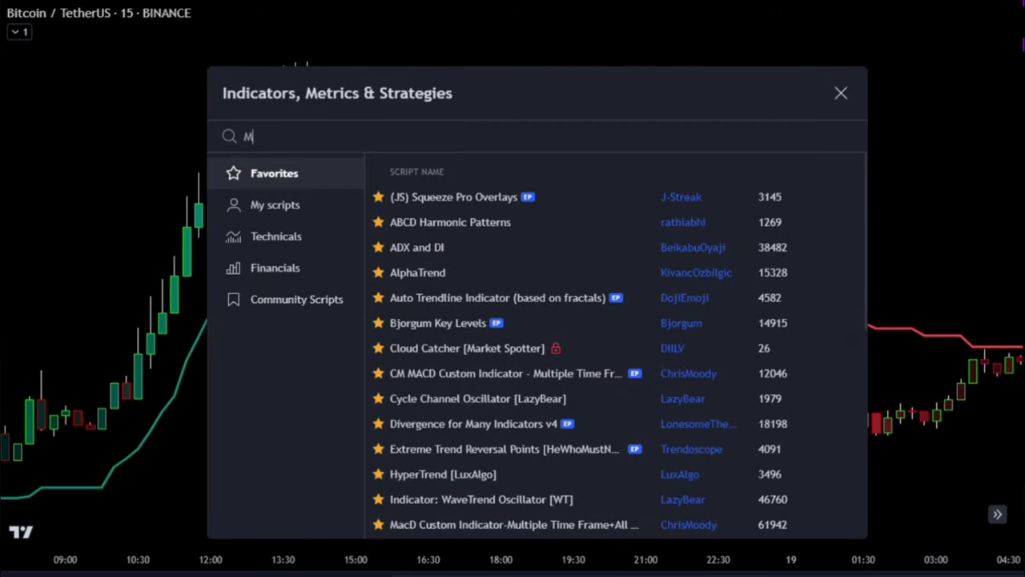
type("ACD")
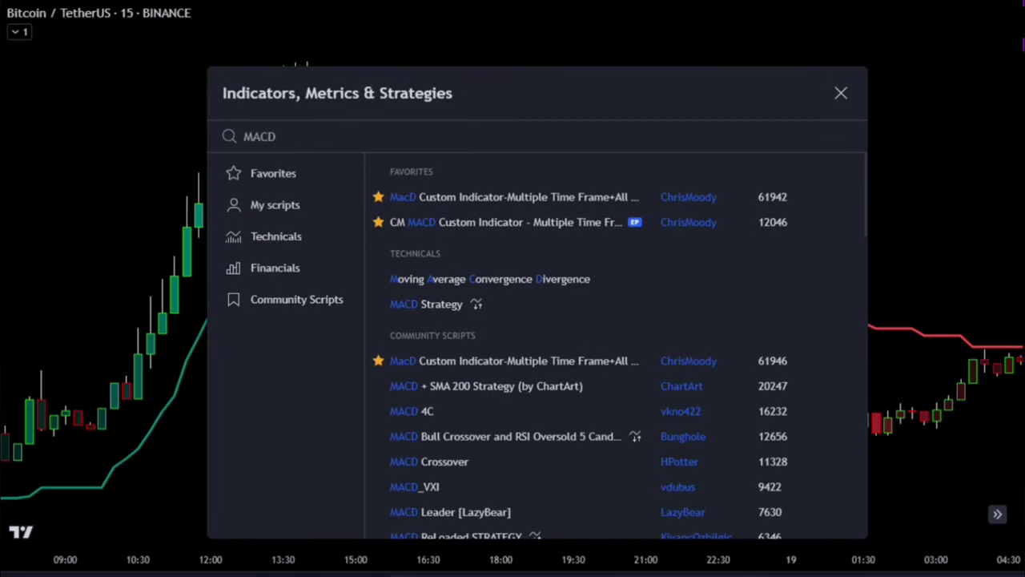
left_click(558, 364)
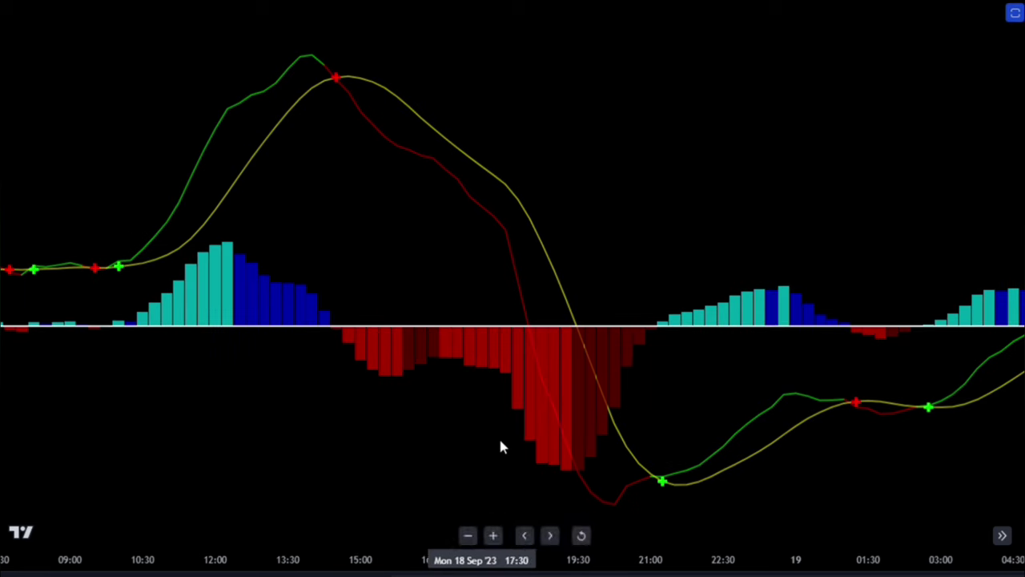
- Hide the MACD and Signal lines, set FastLength 21 and SlowLength 100, and turn off the dots
double_click(510, 353)
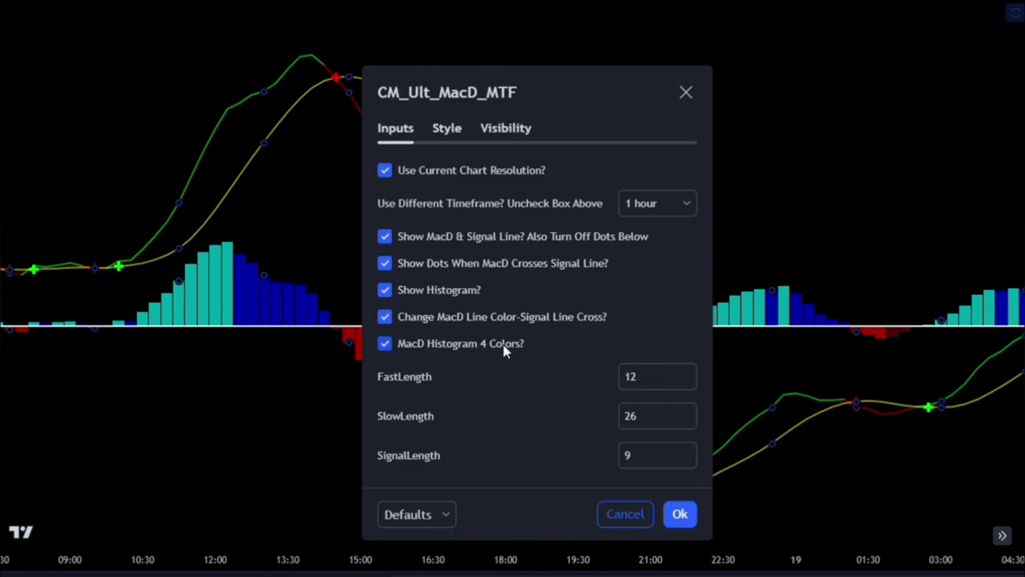
left_click(447, 129)
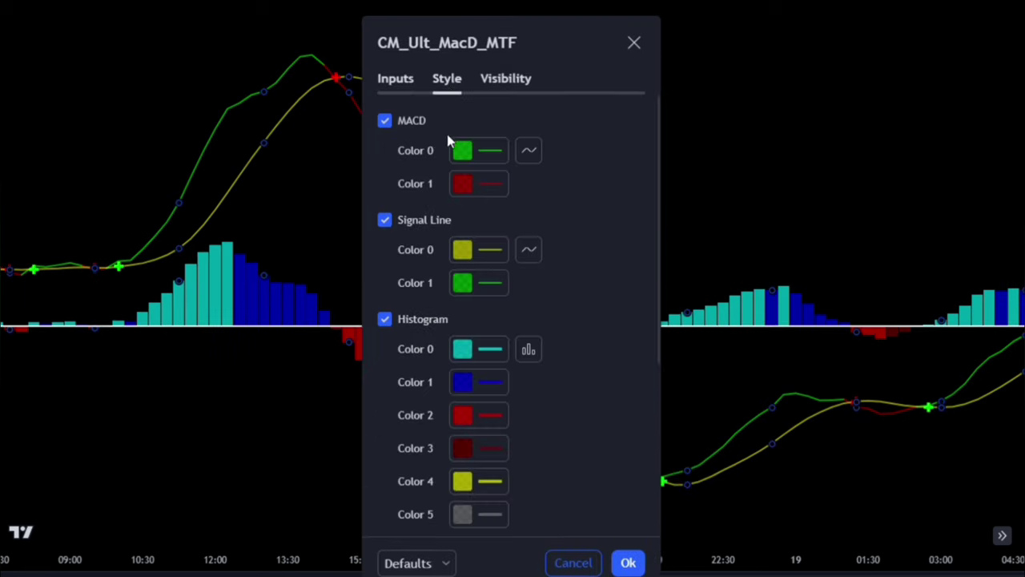
left_click(384, 121)
left_click(383, 223)
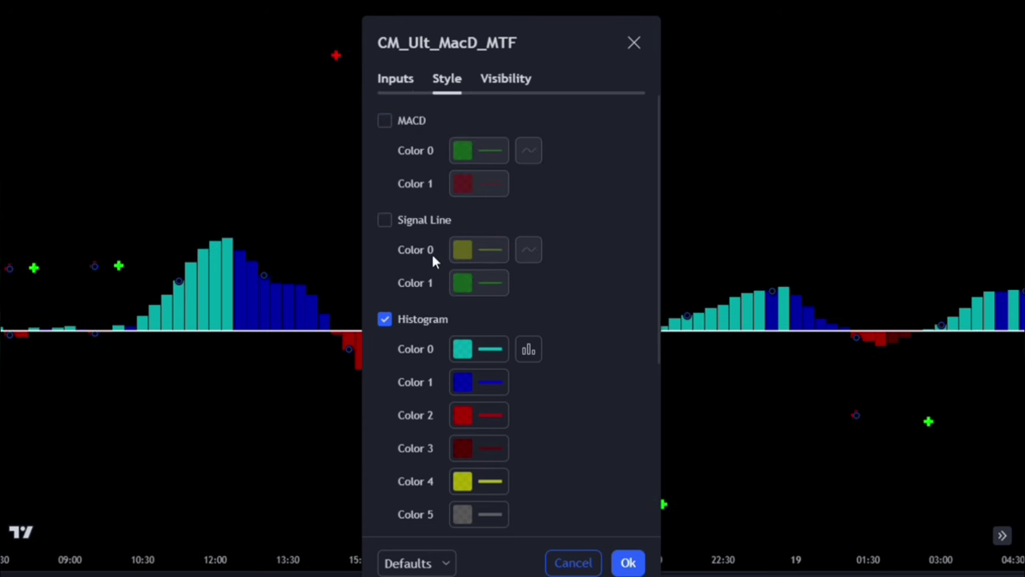
left_click(401, 80)
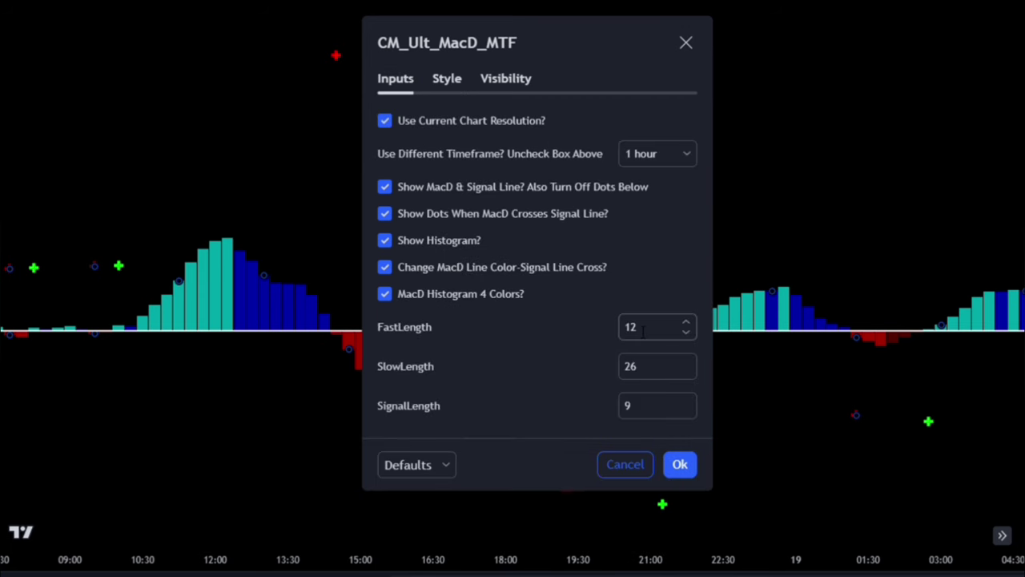
type("21")
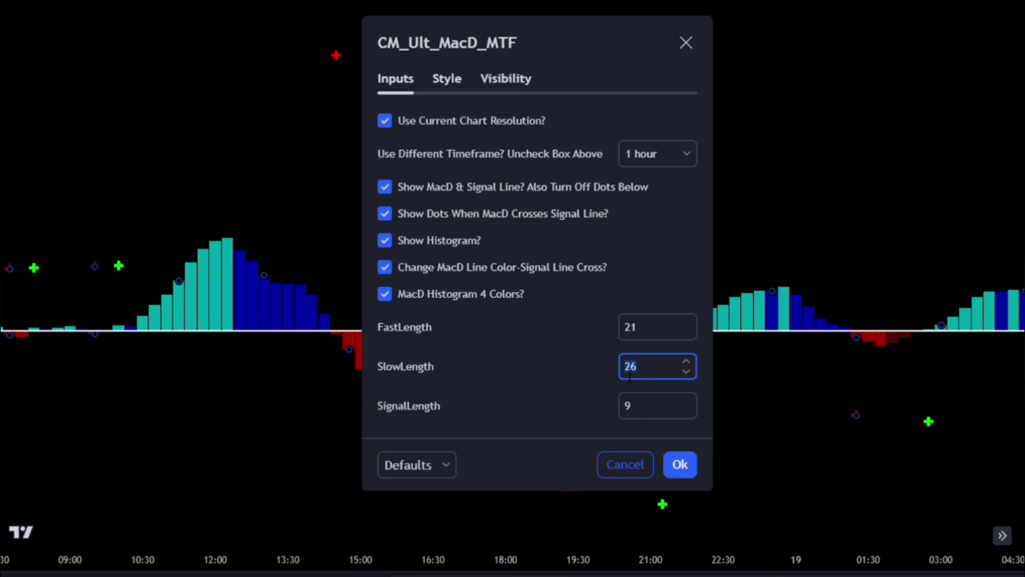
type("100")
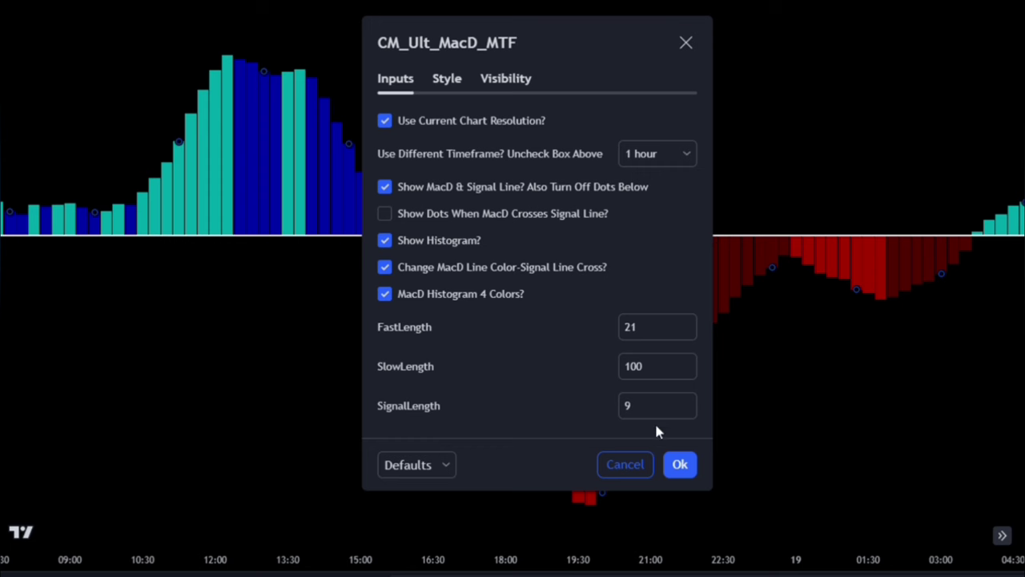
left_click(673, 467)
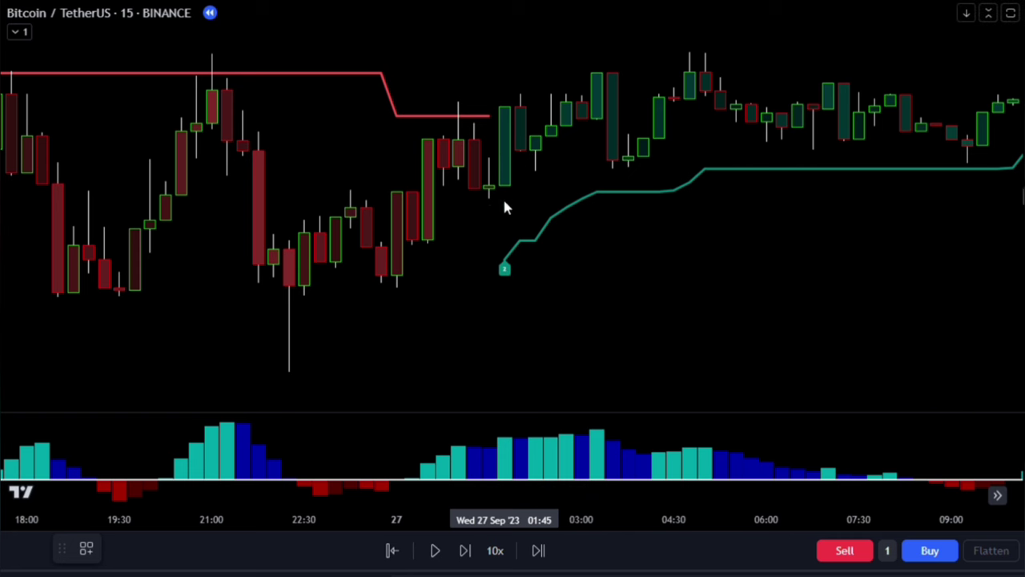
- Place a long position at the buy signal, stop below it and target at the rally's top
left_click(504, 107)
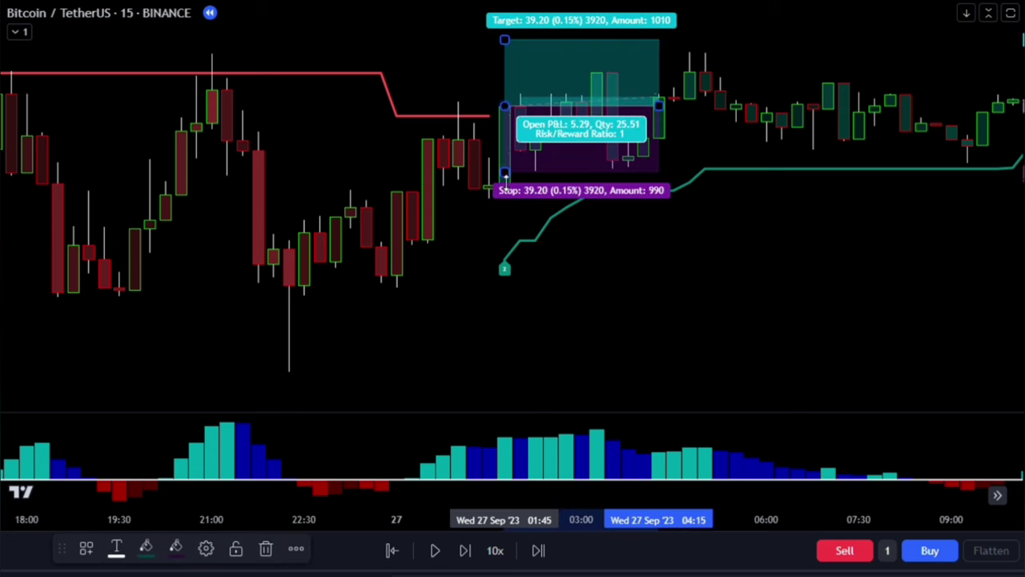
left_click_drag(506, 174, 516, 268)
scroll(78, 352, "down", 3)
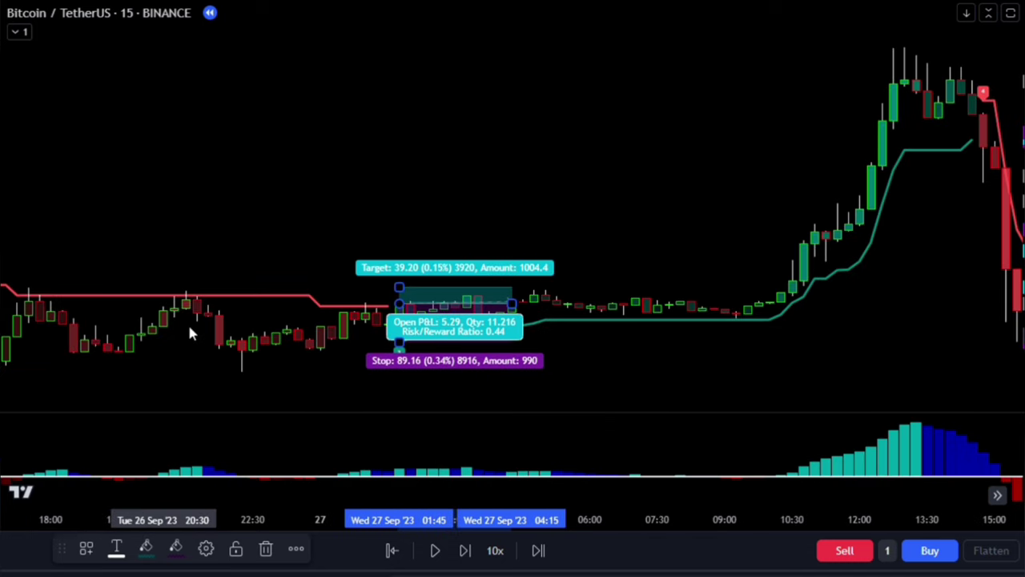
left_click_drag(587, 313, 893, 303)
left_click_drag(399, 287, 447, 60)
left_click(761, 376)
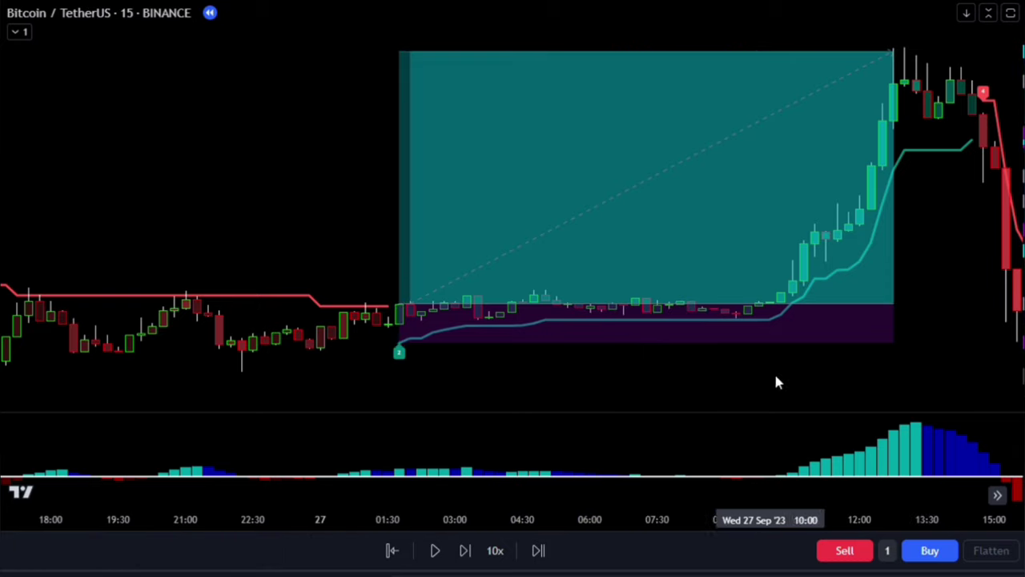
- Zoom and pan through later bars to review the following SuperTrend signals up to 09:00
left_click_drag(761, 376, 682, 407)
scroll(833, 116, "up", 5)
scroll(834, 114, "up", 3)
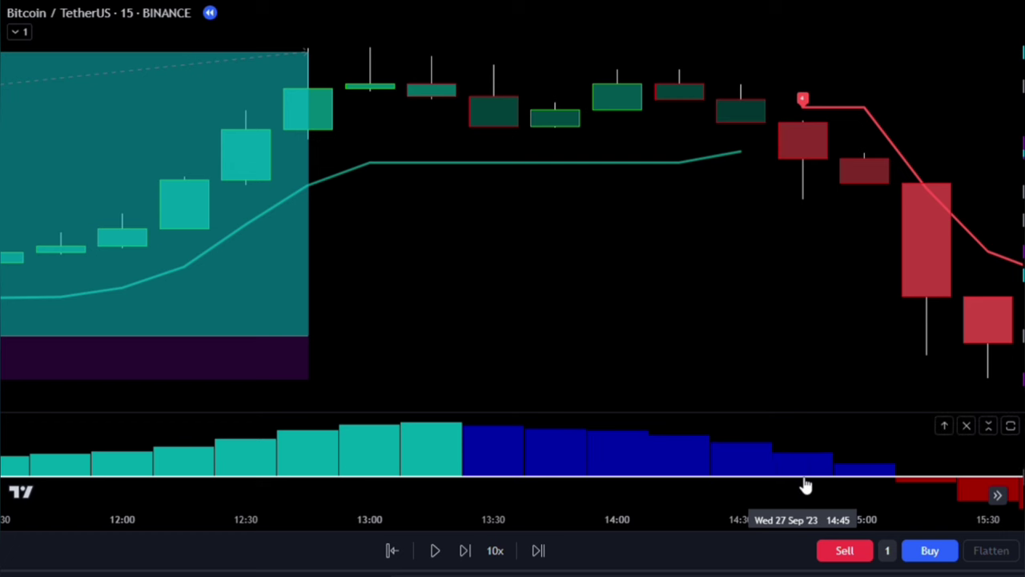
left_click_drag(841, 341, 251, 385)
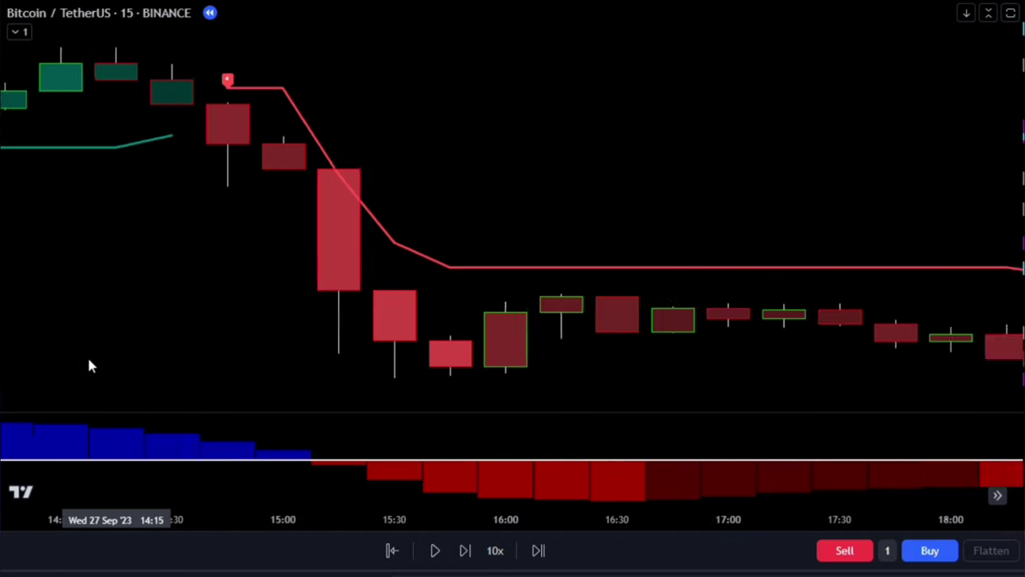
scroll(86, 354, "down", 2)
scroll(88, 360, "down", 1)
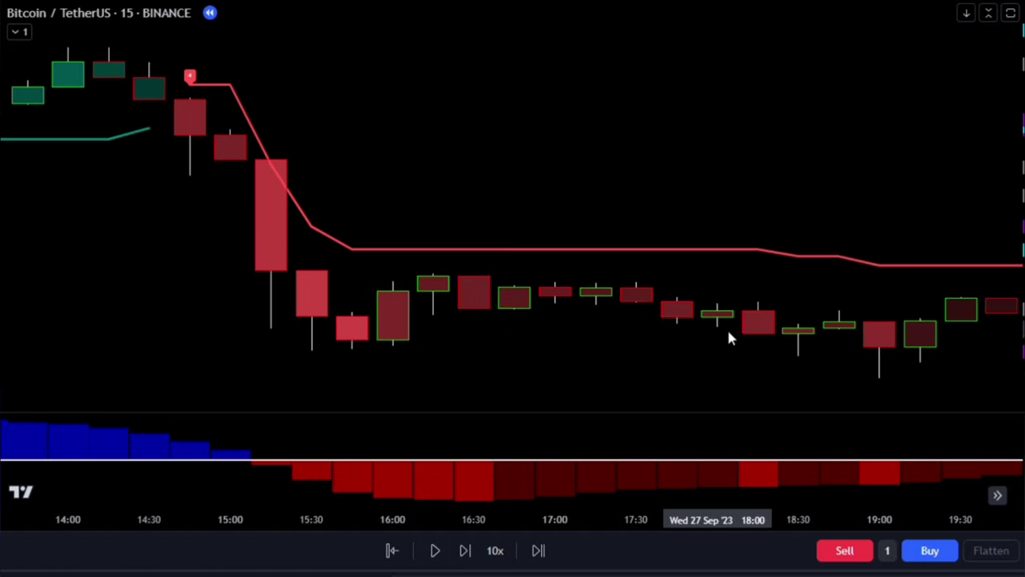
scroll(725, 361, "down", 2)
left_click_drag(801, 361, 165, 387)
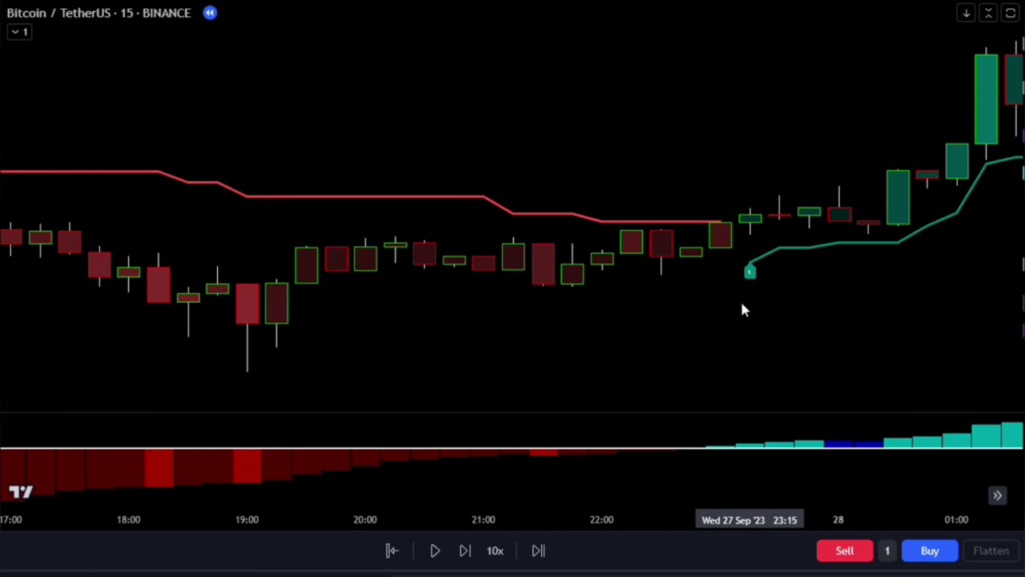
scroll(745, 305, "up", 3)
left_click_drag(817, 265, 579, 356)
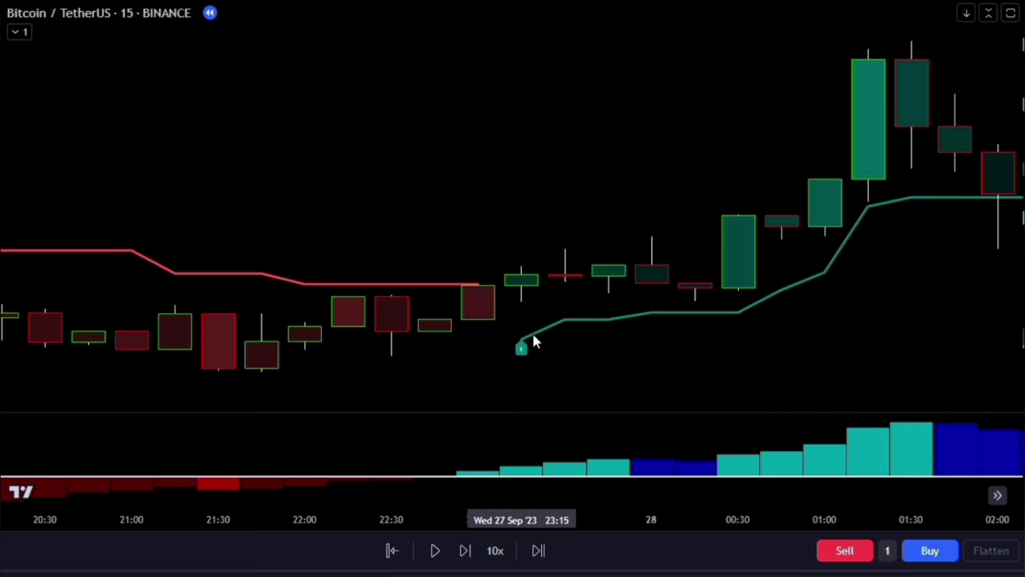
left_click_drag(842, 336, 309, 377)
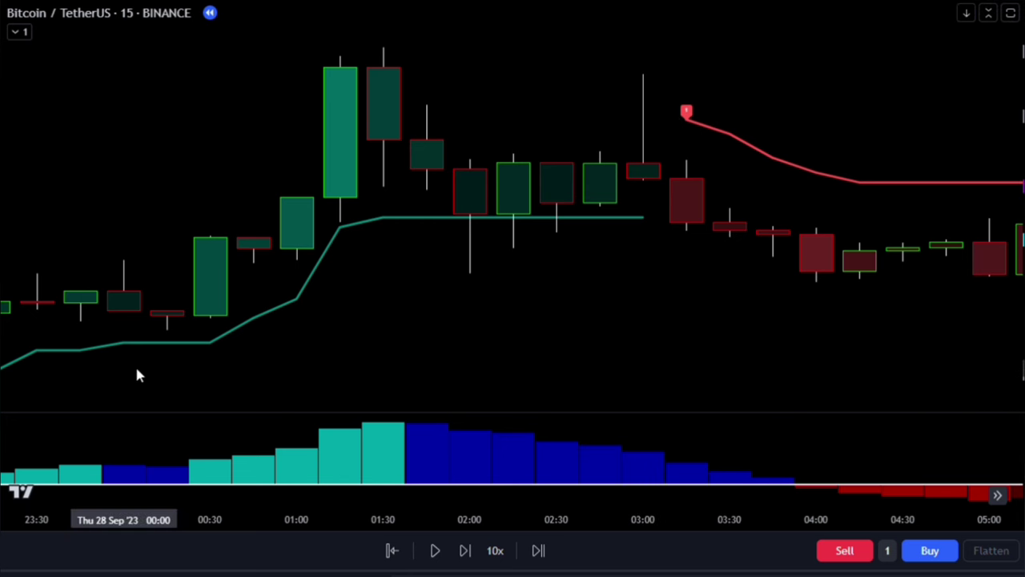
scroll(134, 363, "down", 3)
left_click_drag(796, 344, 563, 400)
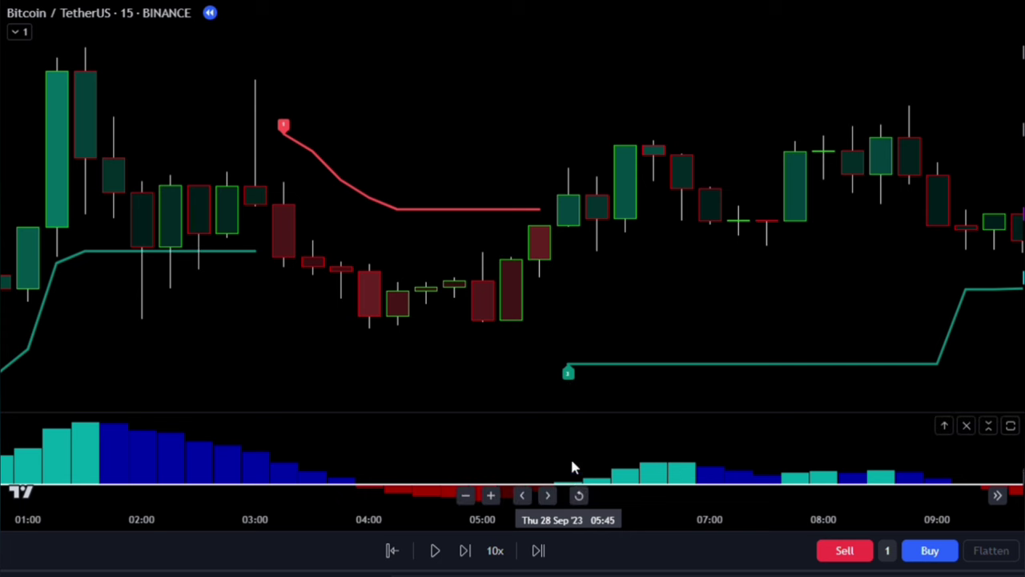
- Place a long at the green buy signal, stop at the trend line, target far higher, box widened
left_click(566, 199)
left_click_drag(609, 267, 609, 355)
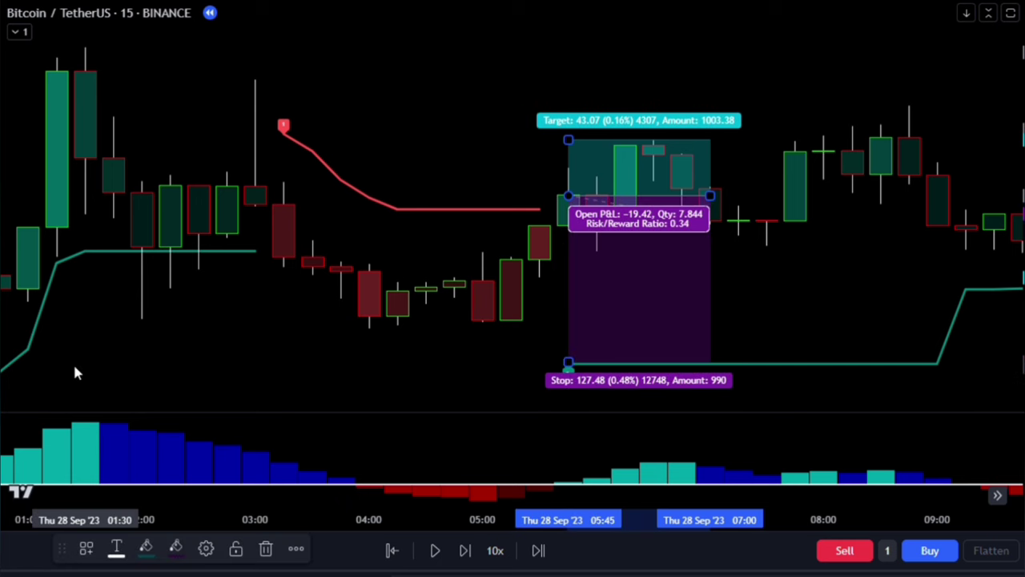
scroll(84, 365, "down", 5)
left_click_drag(282, 306, 282, 66)
left_click_drag(350, 322, 820, 304)
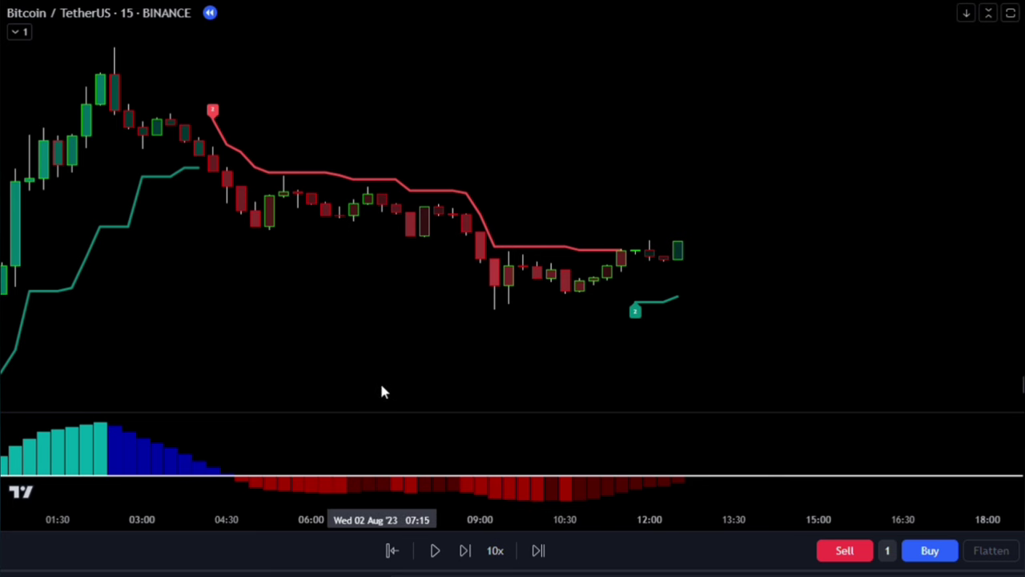
- Add the Triple EMA (TEMA) indicator from Technicals to the BTCUSDT chart
key("slash")
type("TEMA")
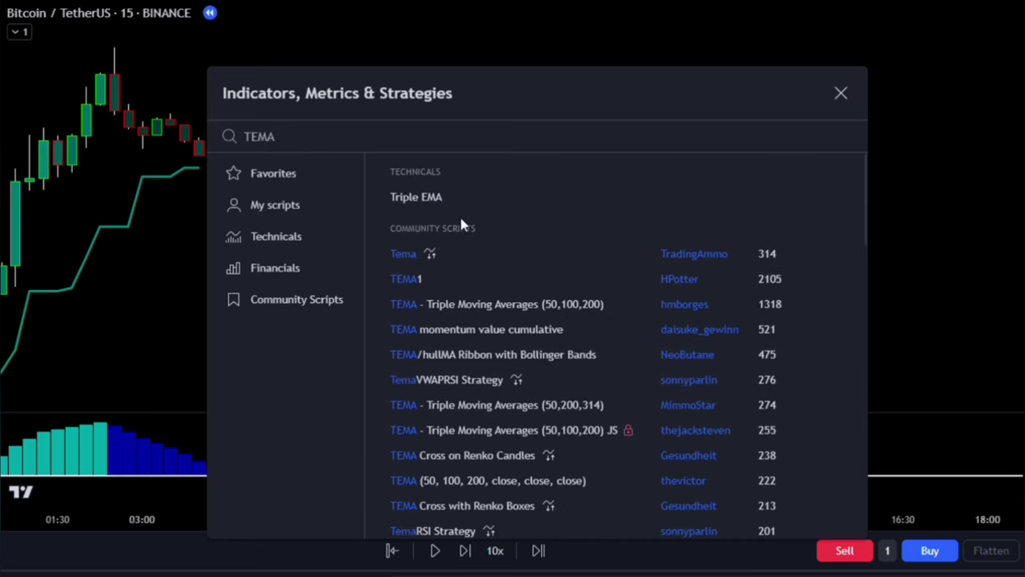
left_click(504, 206)
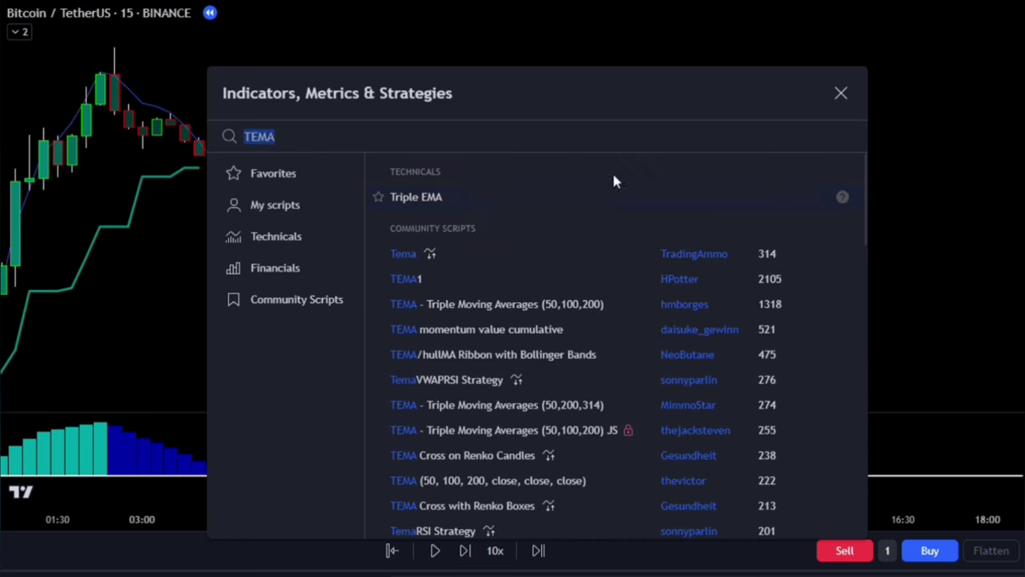
left_click(841, 94)
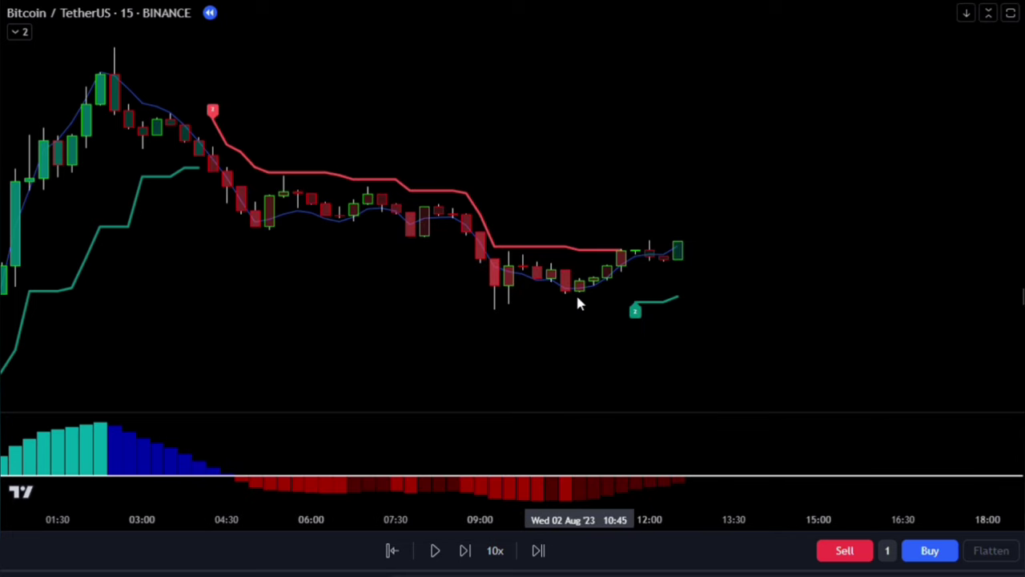
- Give the TEMA Length 200, a white colour and the third line thickness
double_click(298, 219)
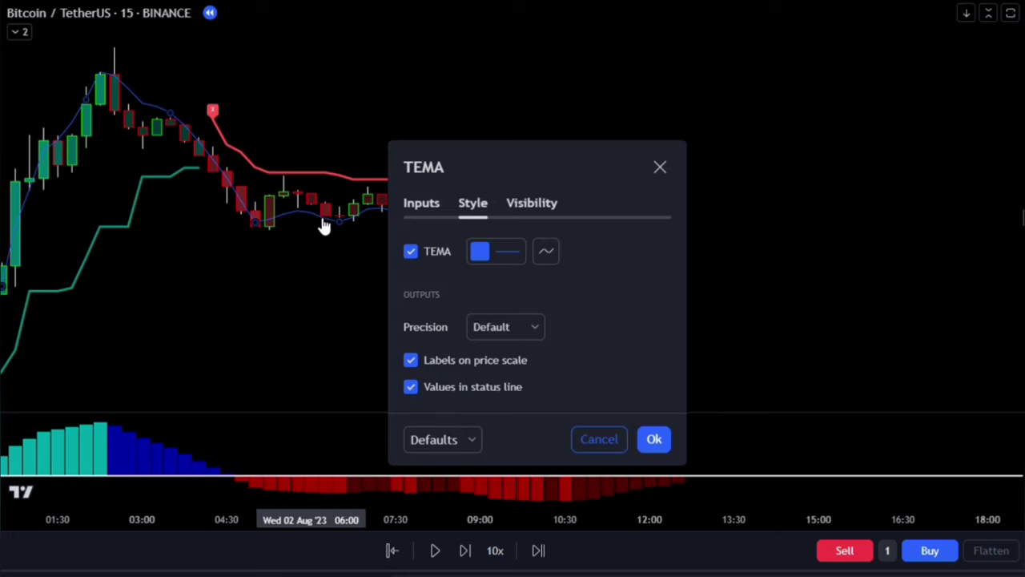
left_click(422, 205)
type("200")
left_click(473, 205)
left_click(483, 253)
left_click(483, 283)
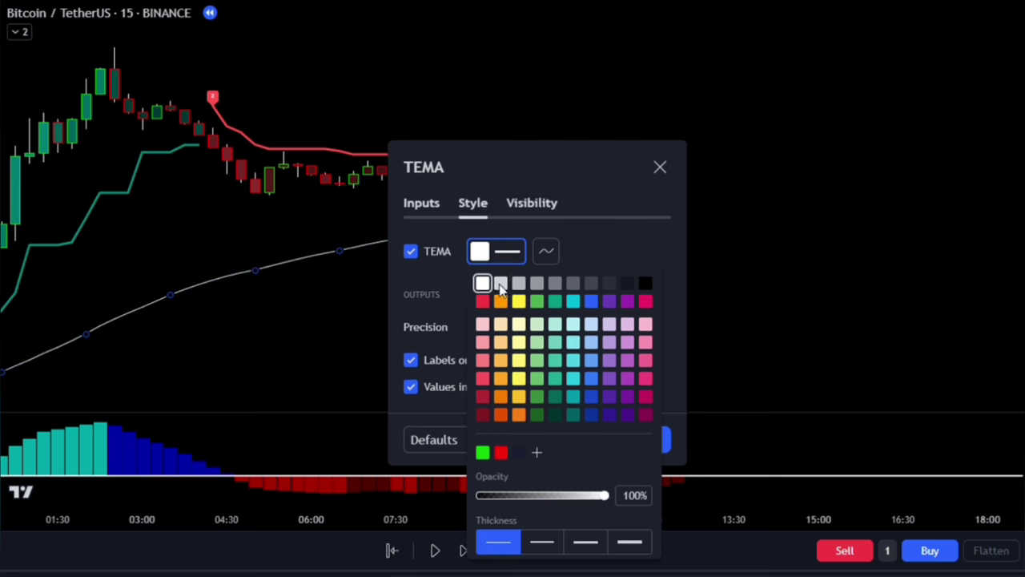
left_click(593, 543)
left_click(676, 314)
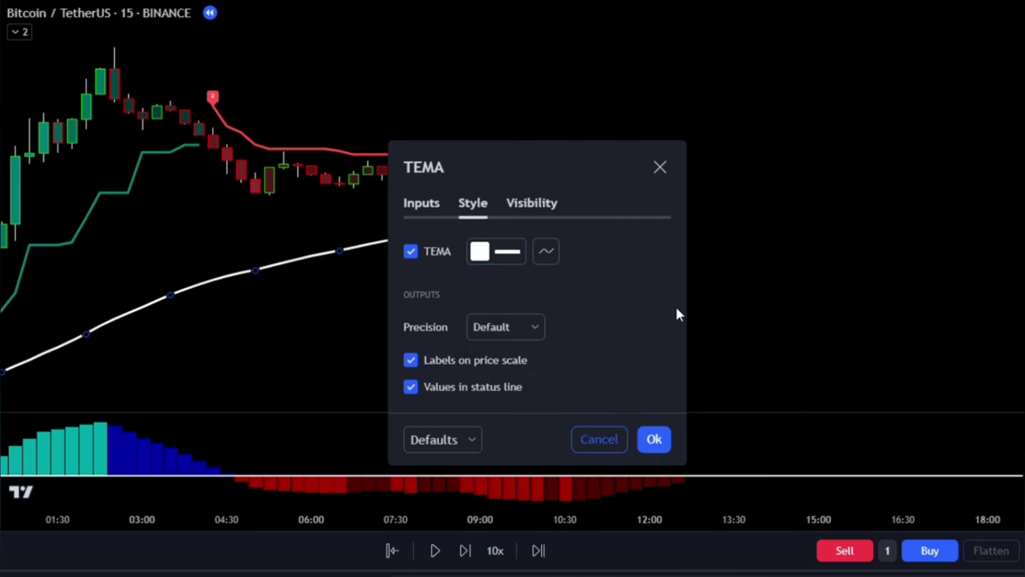
left_click(654, 440)
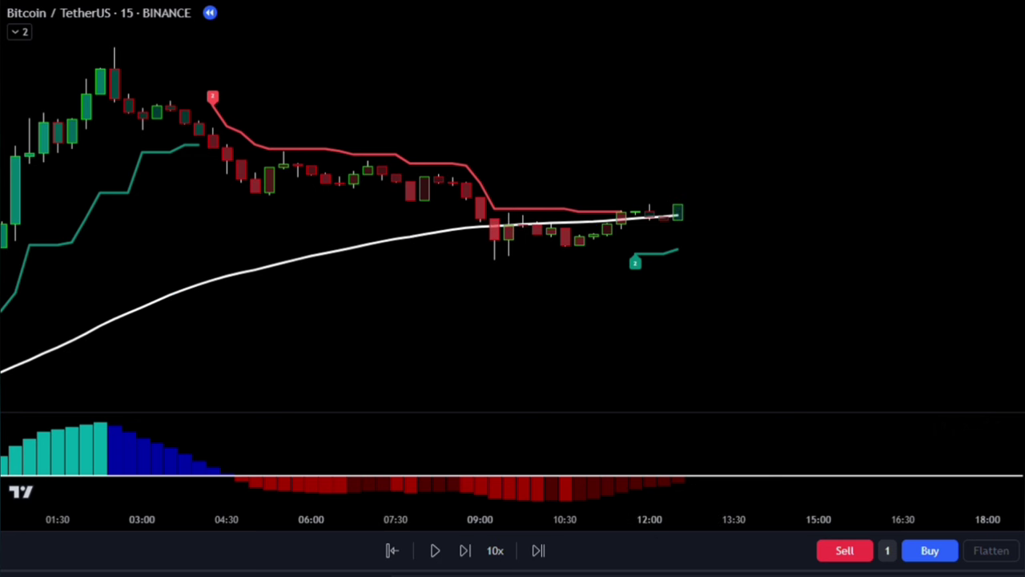
- Advance the replay and open a short at the latest candle, stop tightened and target lowered
left_click(433, 547)
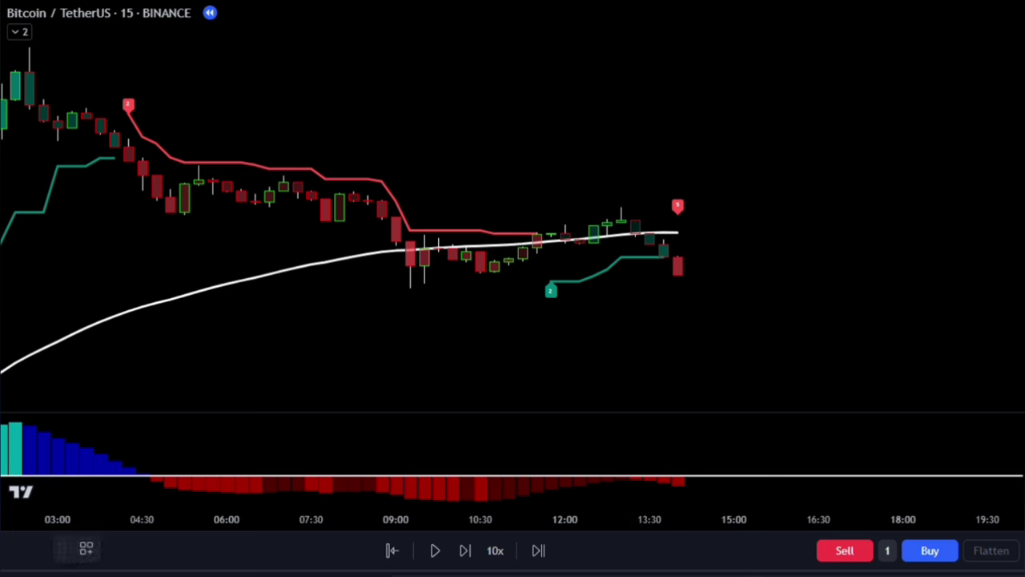
left_click(678, 277)
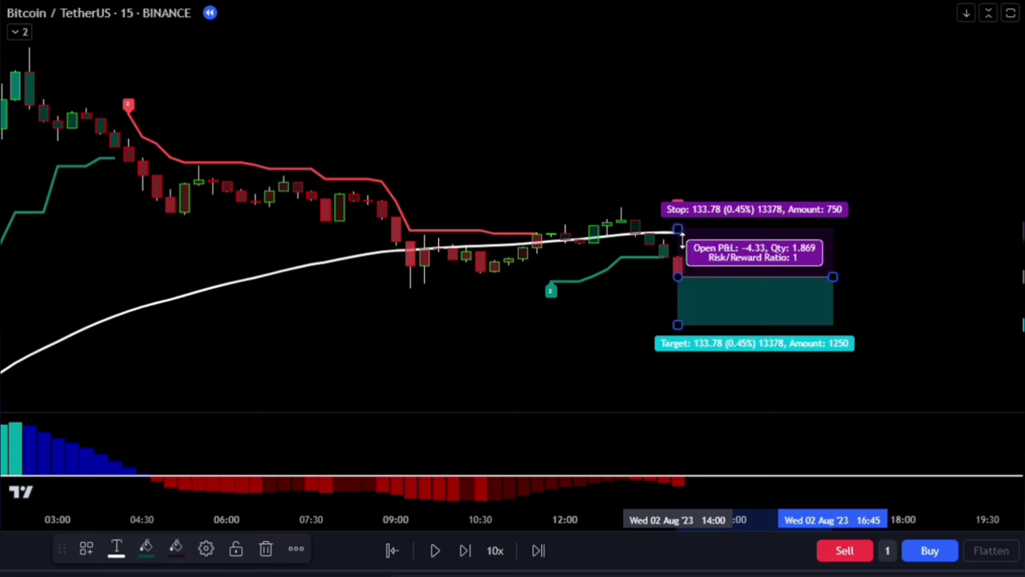
left_click_drag(678, 229, 677, 215)
left_click_drag(678, 337, 683, 407)
left_click(945, 258)
- Trim the short position box so it ends at the trade's closing candle
left_click_drag(945, 258, 780, 256)
left_click_drag(882, 296, 751, 133)
left_click_drag(543, 150, 927, 159)
left_click_drag(826, 389, 762, 401)
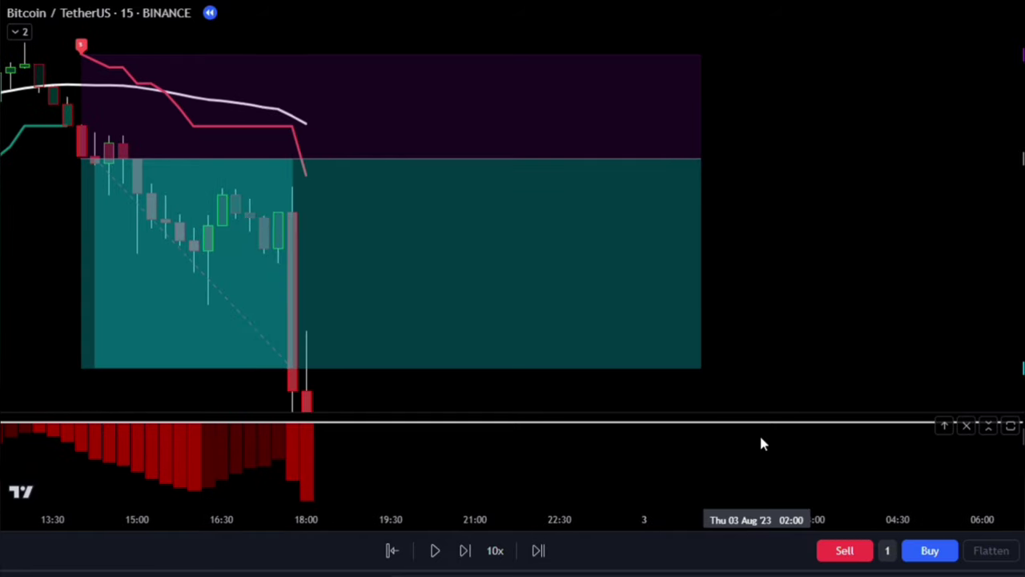
left_click(703, 161)
left_click_drag(710, 163, 339, 166)
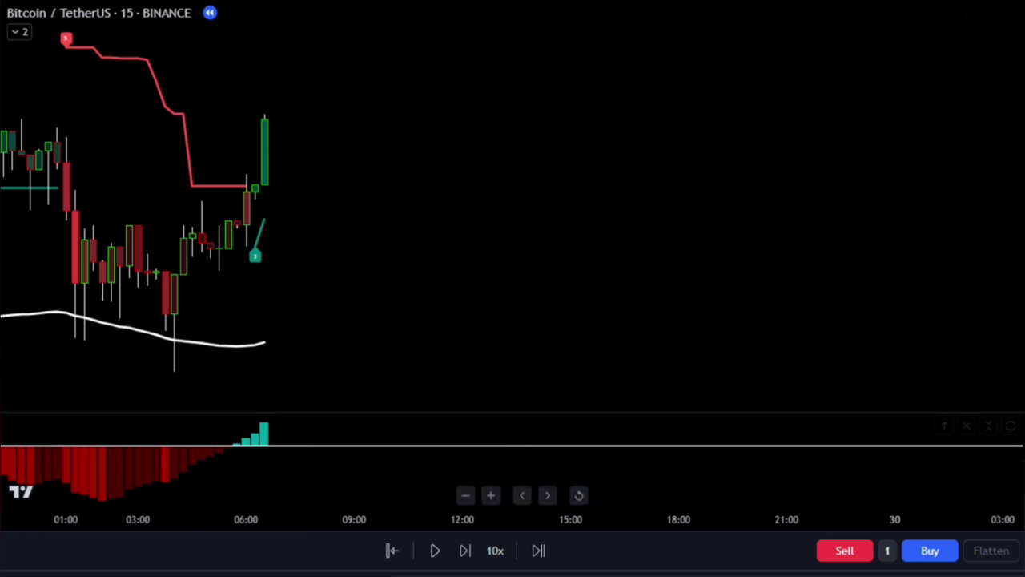
- Place a long at the buy signal, stop below the entry candle and target well above
left_click(254, 185)
left_click_drag(256, 237, 262, 255)
mouse_move(255, 132)
left_mouse_down()
mouse_move(261, 41)
mouse_move(261, 56)
left_mouse_up()
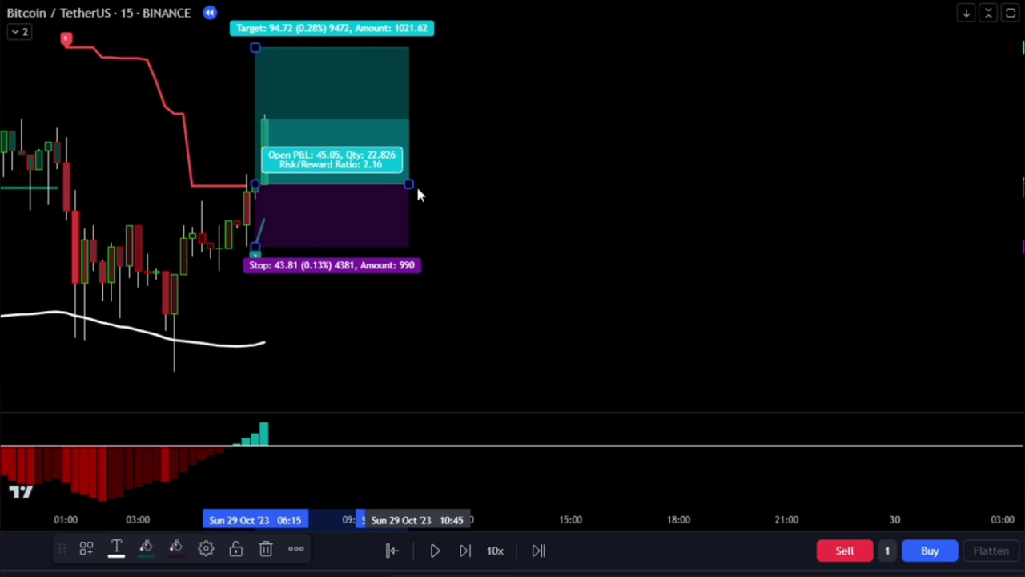
- Widen the long position box, then trim it to end at the closing candle
left_click_drag(410, 183, 725, 185)
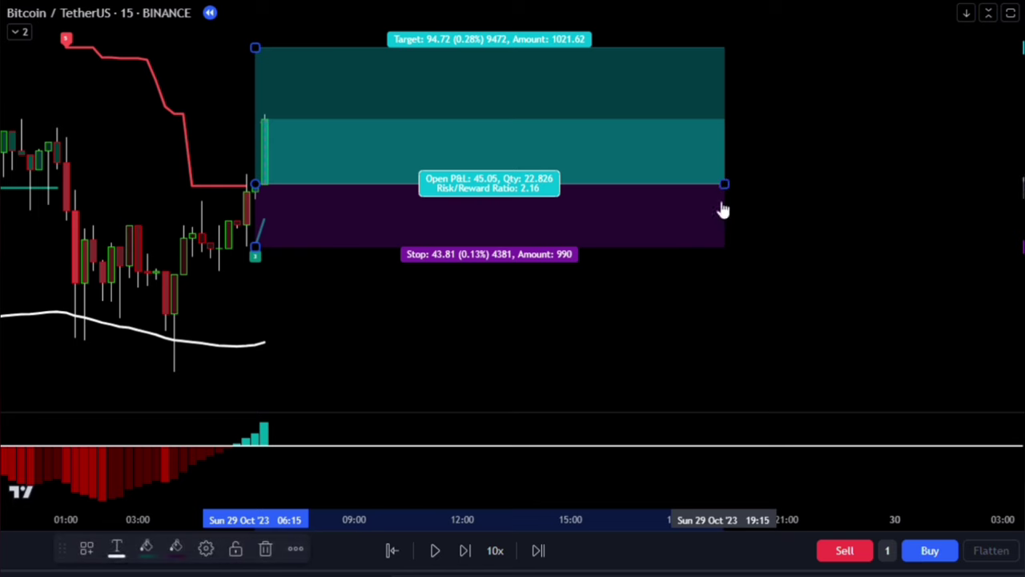
left_click(631, 315)
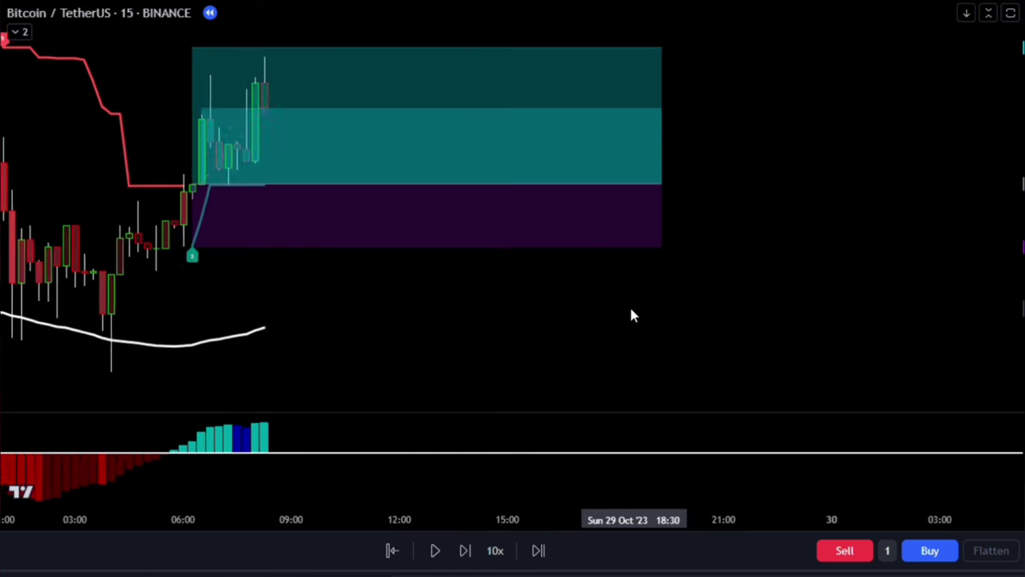
left_click_drag(659, 189, 281, 175)
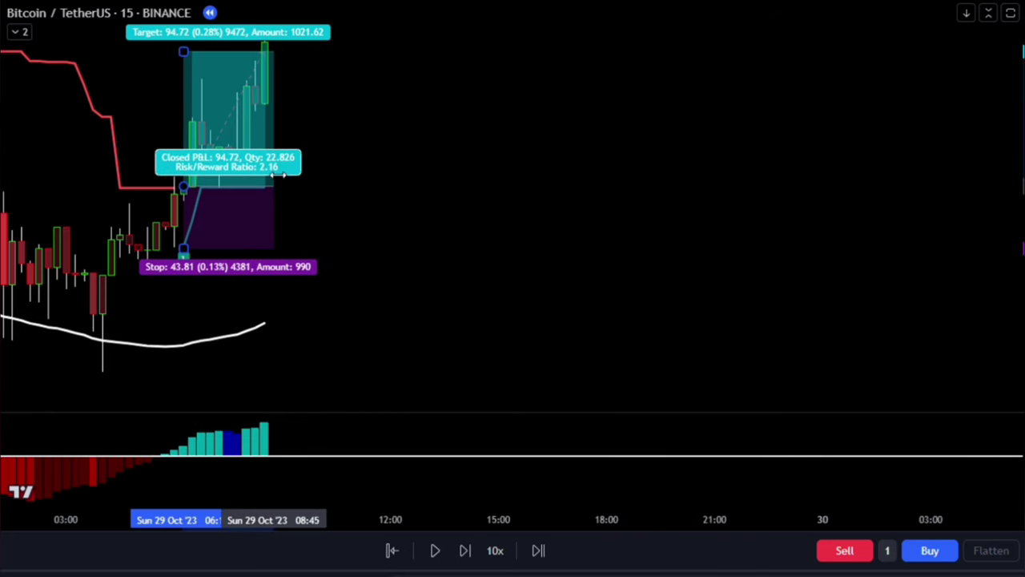
left_click(376, 211)
left_click_drag(251, 112, 331, 115)
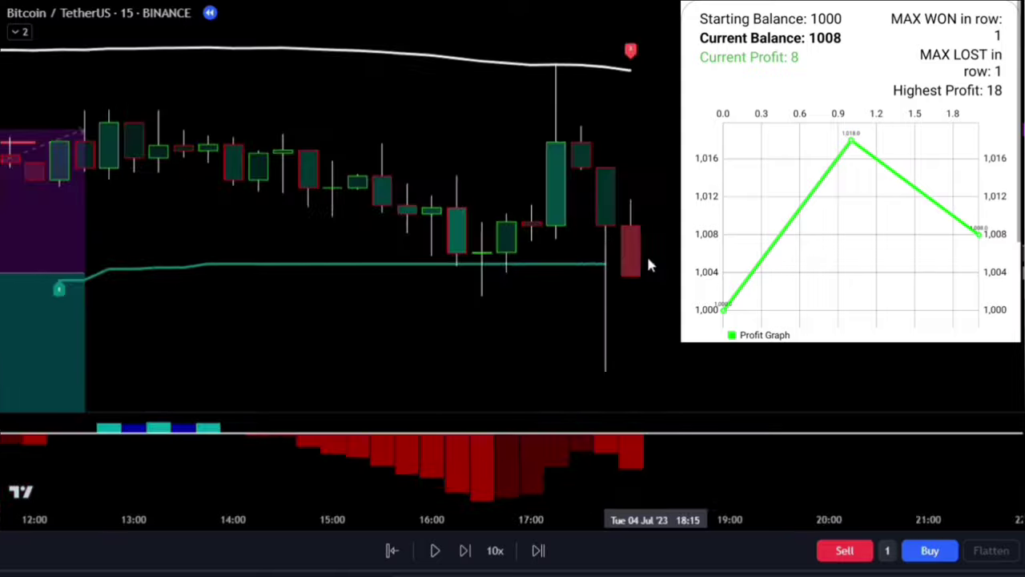
- Place two long positions at new bars, lowering one target and widening the other, then a short
left_click(647, 258)
left_click_drag(630, 349, 570, 391)
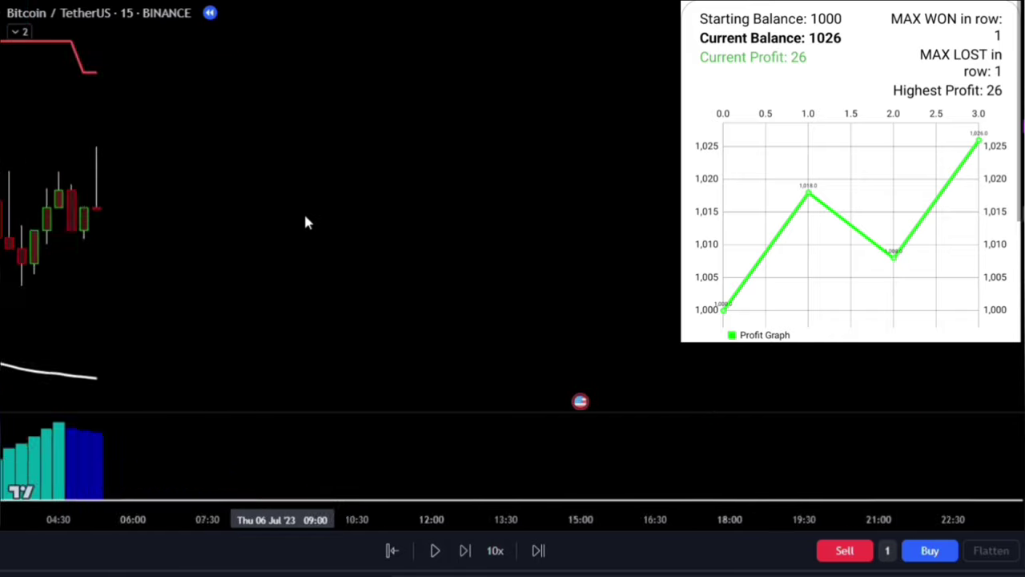
left_click(403, 245)
left_click_drag(542, 245, 951, 244)
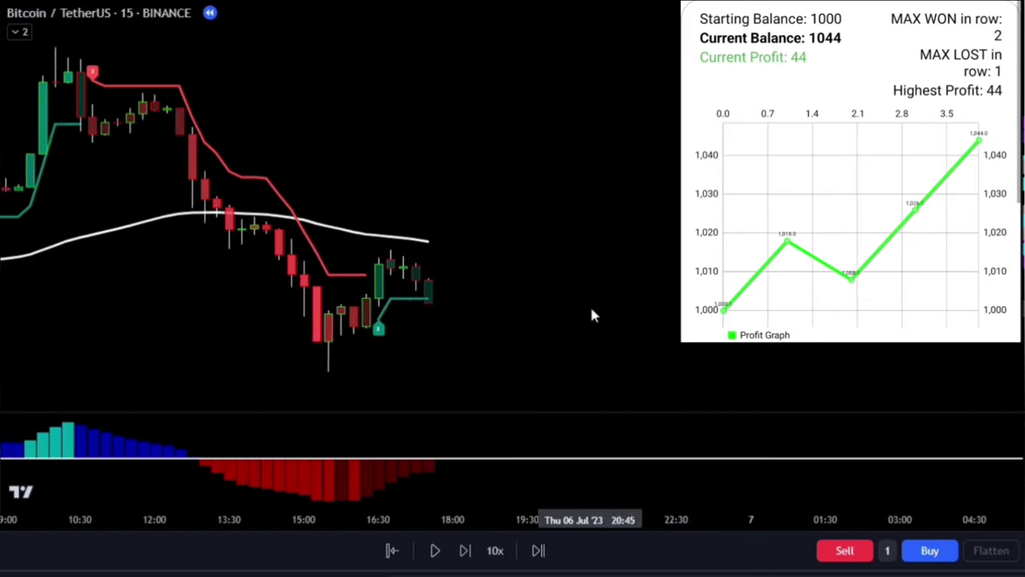
left_click(403, 298)
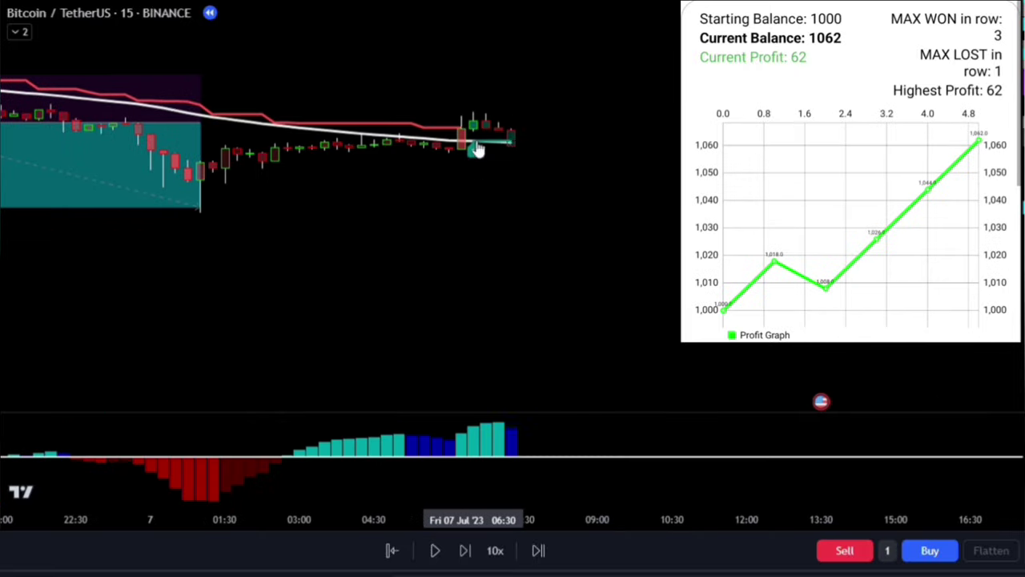
- Add further long, short, long and long positions at new bars, adjusting each target
left_click(436, 149)
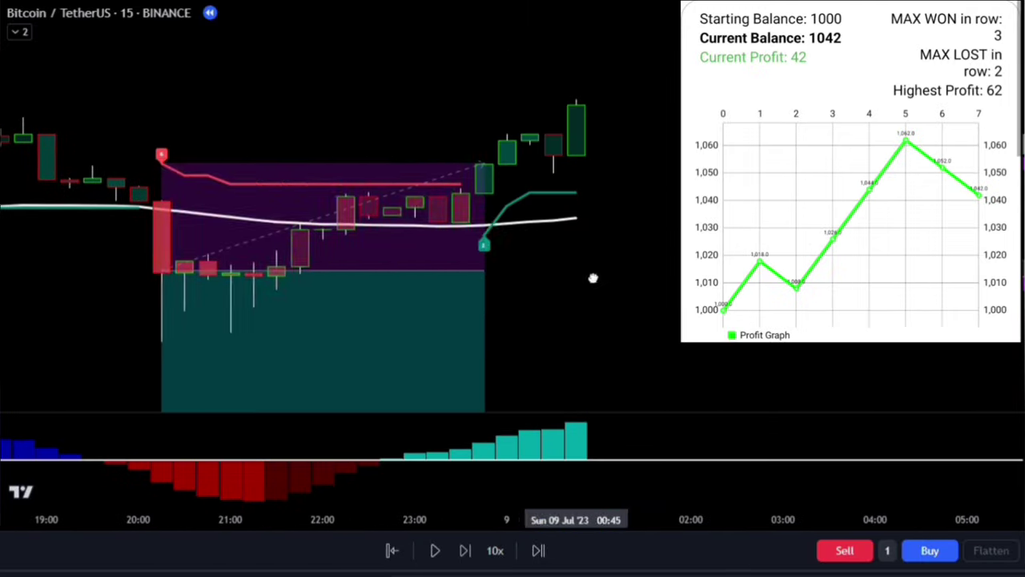
left_click_drag(492, 104, 492, 49)
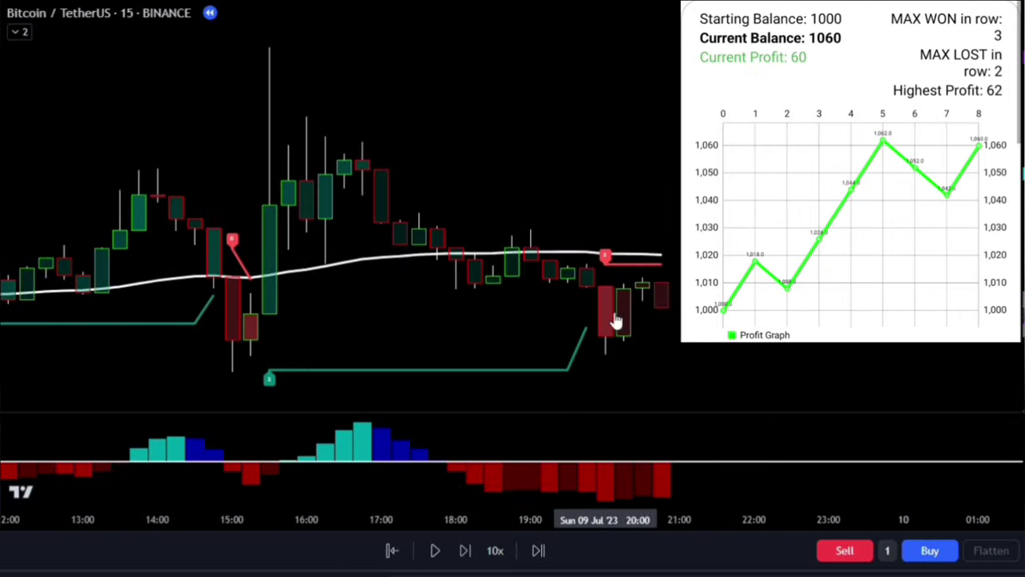
left_click(483, 155)
left_click_drag(489, 214, 468, 256)
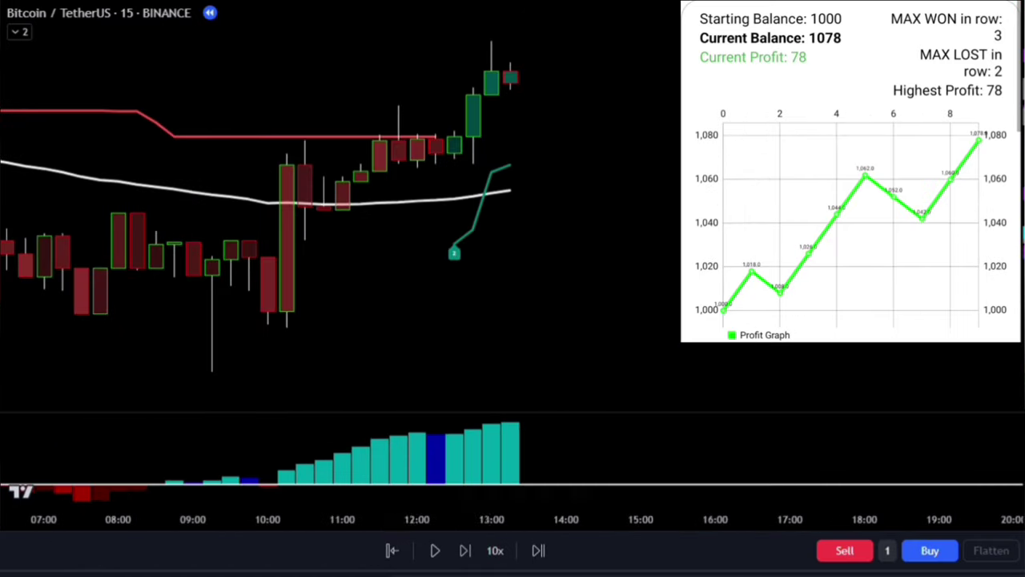
left_click(455, 251)
left_click_drag(478, 71, 478, 128)
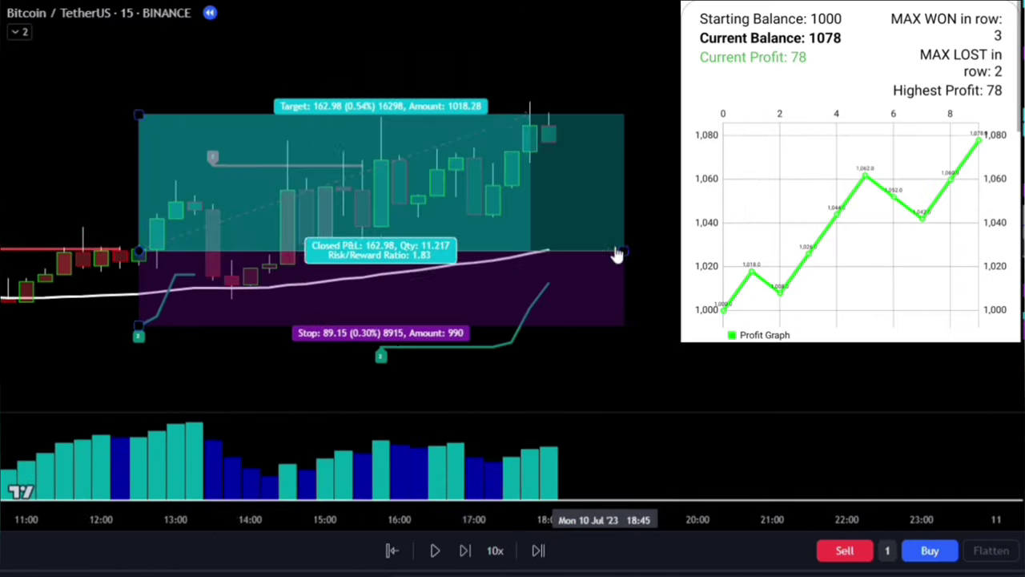
left_click(521, 220)
left_click_drag(491, 73, 491, 36)
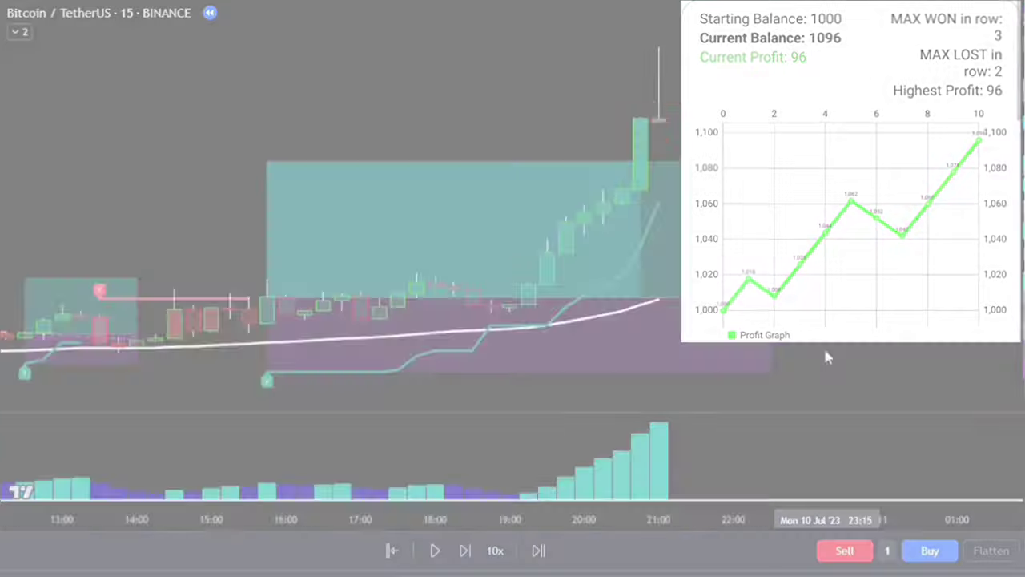